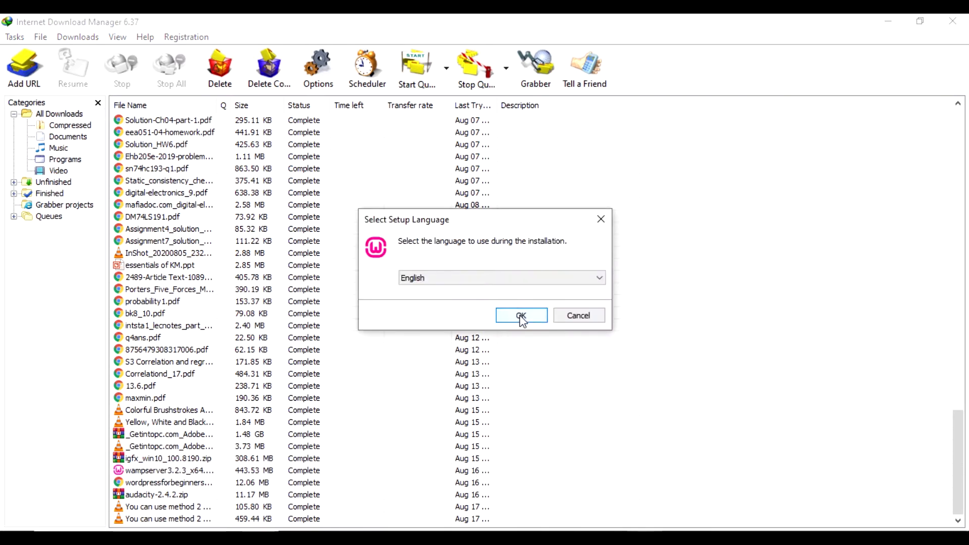
Choose English as the setup language, accept the licence agreement and continue to the destination choice.
{"action": "left_click", "coordinate": [521, 318]}
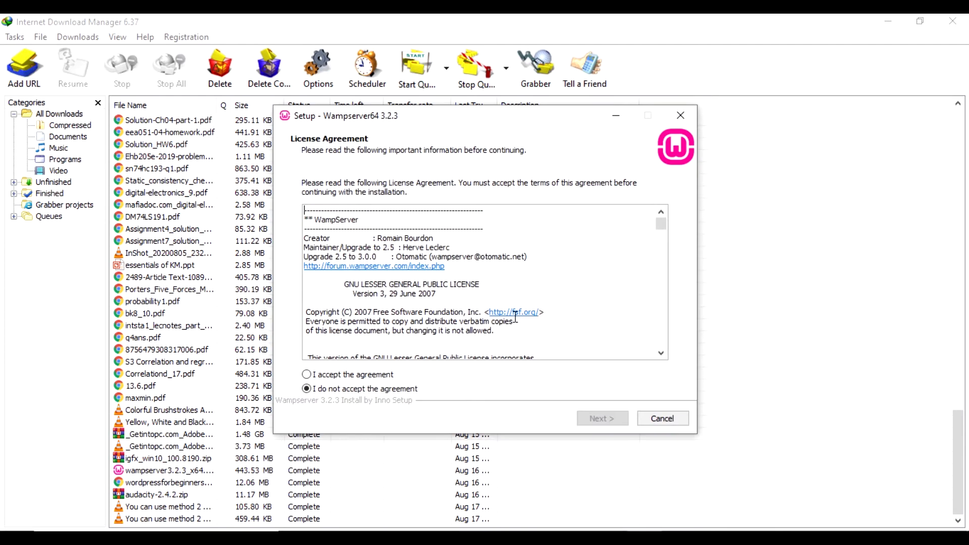
{"action": "left_click", "coordinate": [306, 375]}
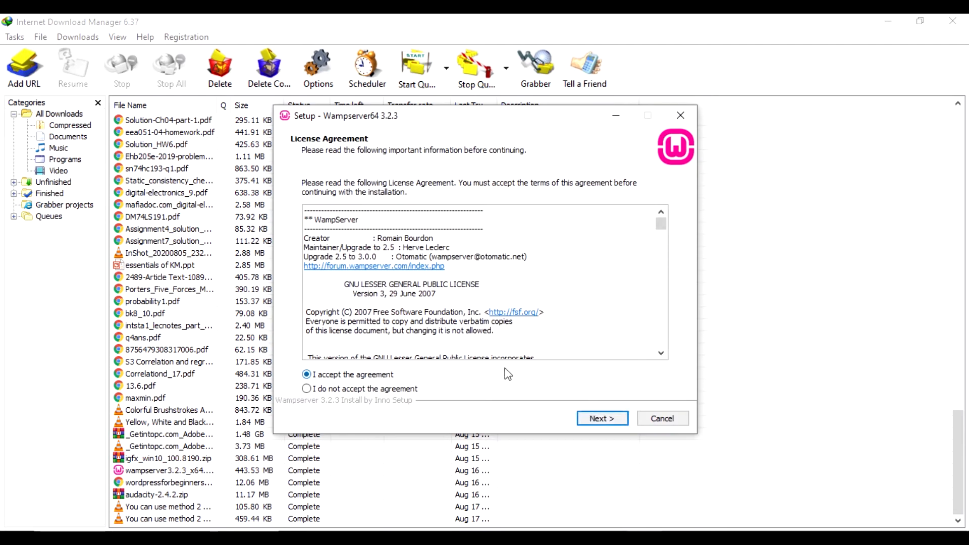
{"action": "left_click", "coordinate": [612, 423]}
{"action": "left_click", "coordinate": [592, 418]}
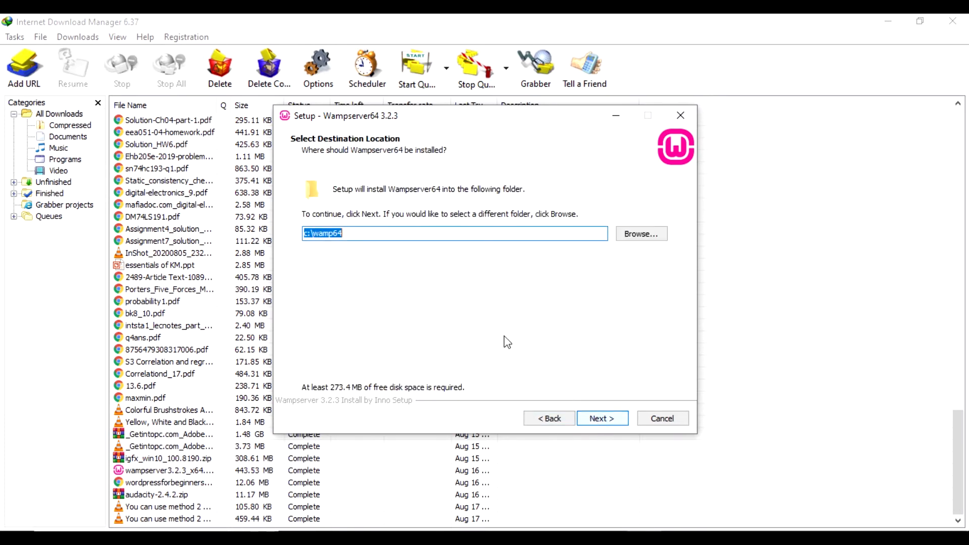
Set the Wampserver64 installation folder to E:\Wamp and continue to the component selection.
{"action": "left_click", "coordinate": [639, 237]}
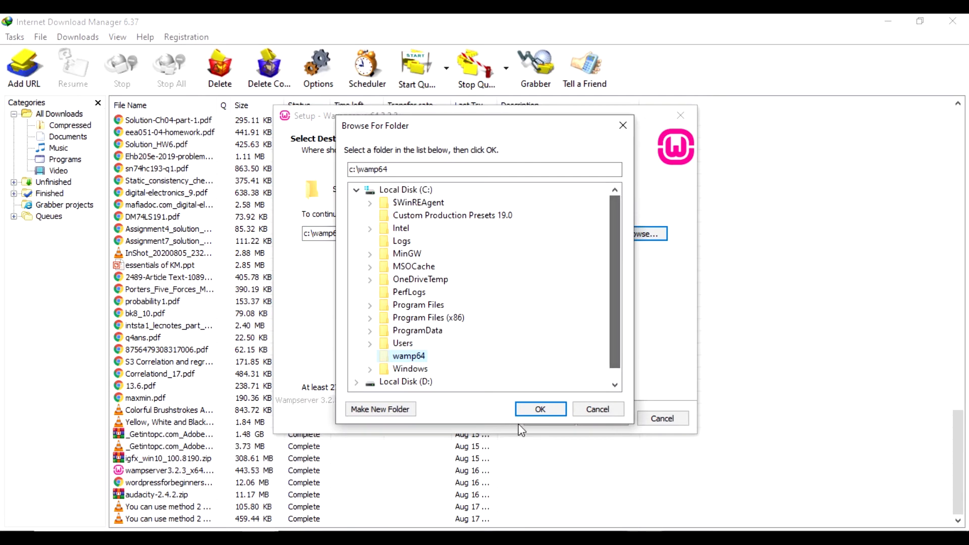
{"action": "left_click_drag", "start_coordinate": [612, 320], "coordinate": [612, 334]}
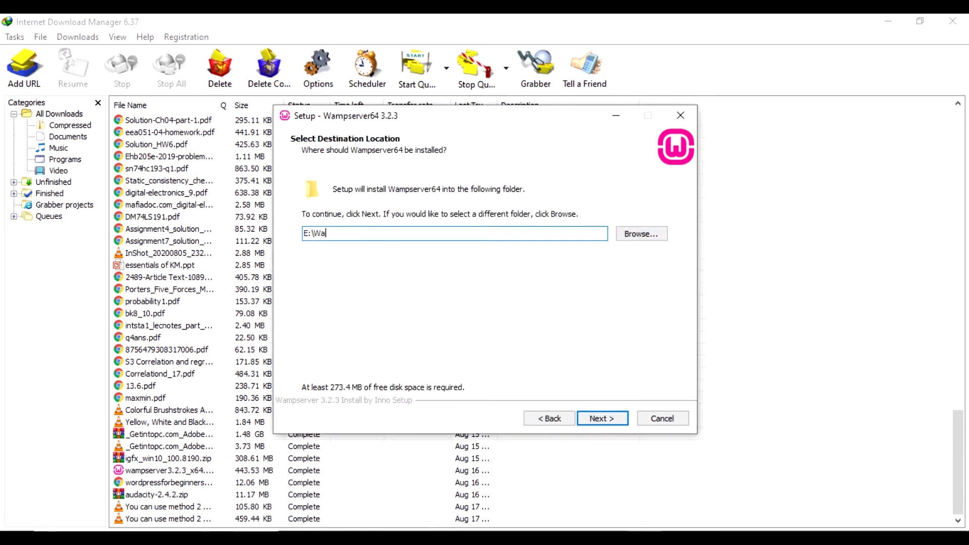
{"action": "key", "text": "Return"}
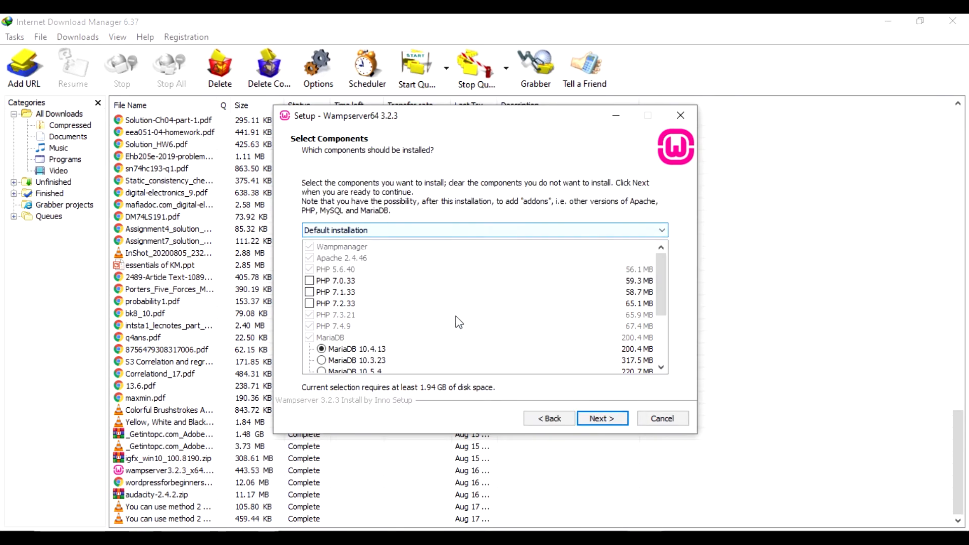
Add PHP 7.2.33 to the components to install and choose MySQL 5.7.31 as the MySQL version.
{"action": "left_click_drag", "start_coordinate": [665, 281], "coordinate": [662, 249]}
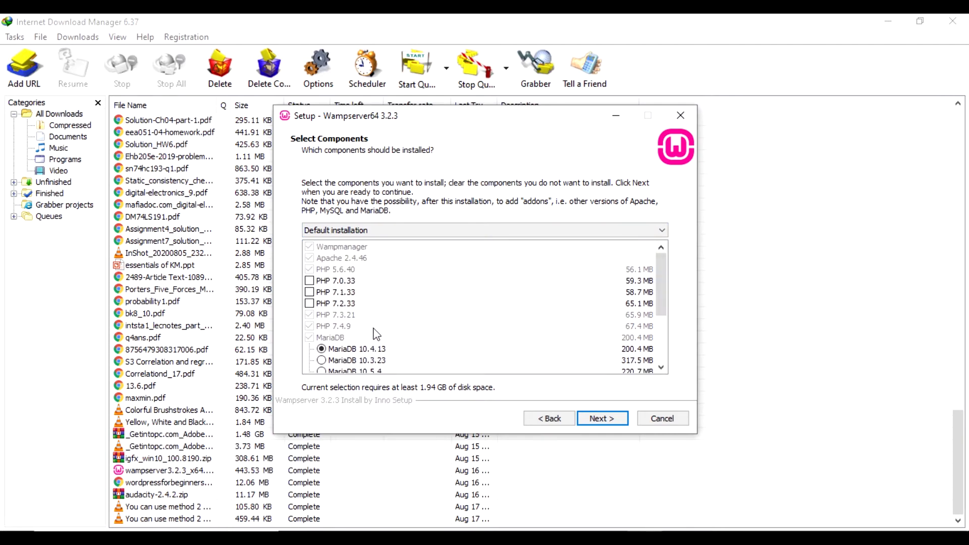
{"action": "left_click", "coordinate": [310, 303]}
{"action": "left_click_drag", "start_coordinate": [662, 286], "coordinate": [669, 339]}
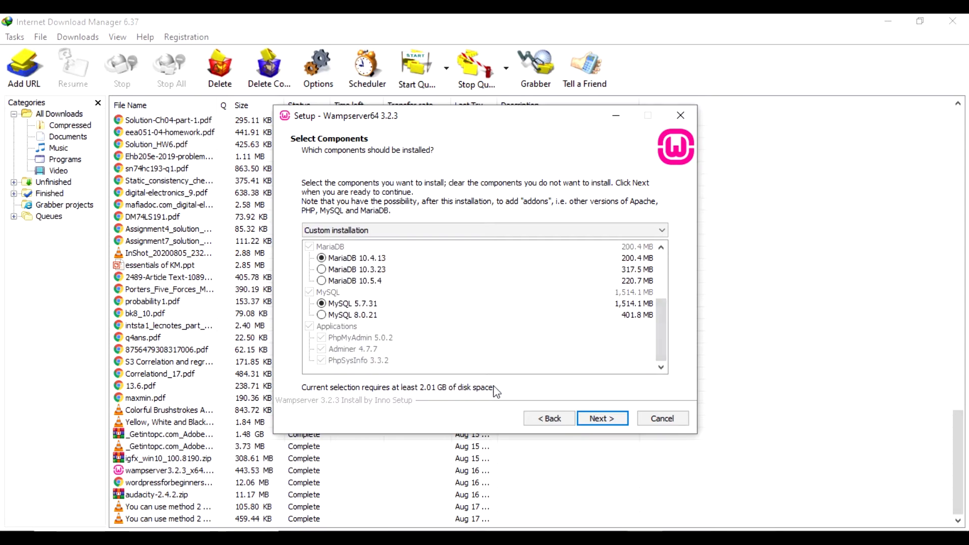
{"action": "left_click", "coordinate": [322, 315]}
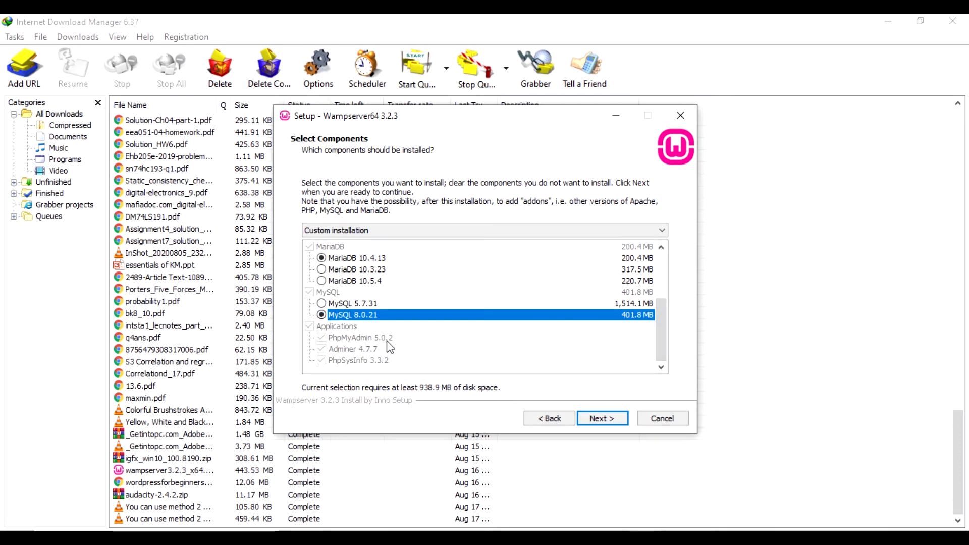
{"action": "left_click", "coordinate": [322, 304]}
{"action": "scroll", "coordinate": [658, 333], "scroll_direction": "up", "scroll_amount": 3}
Accept Wampserver64 as the Start Menu folder and start the installation.
{"action": "left_click", "coordinate": [602, 418]}
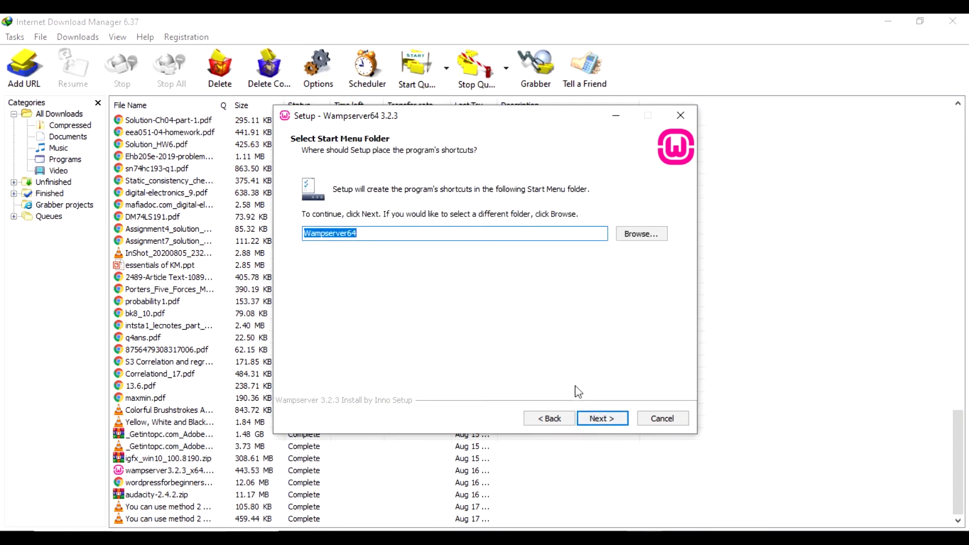
{"action": "left_click", "coordinate": [612, 422]}
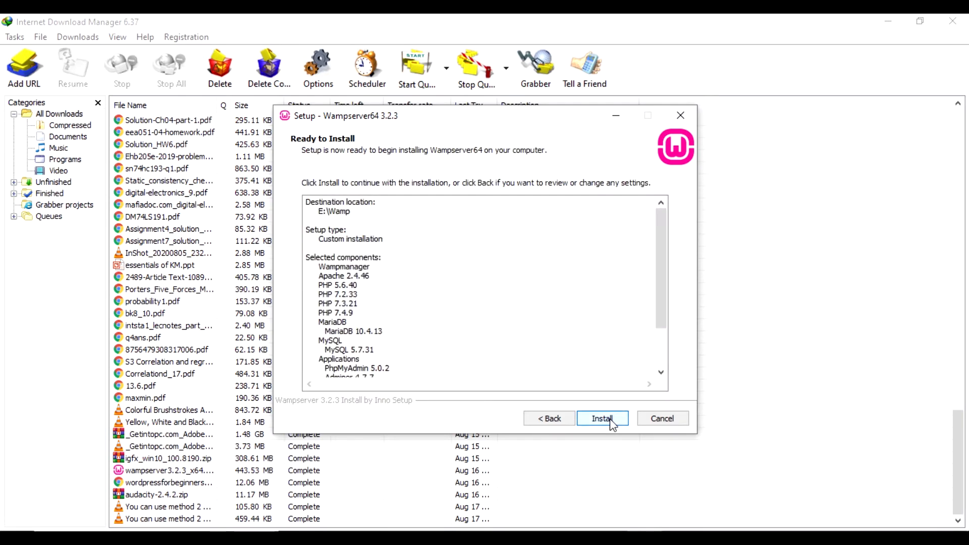
{"action": "left_click", "coordinate": [612, 422]}
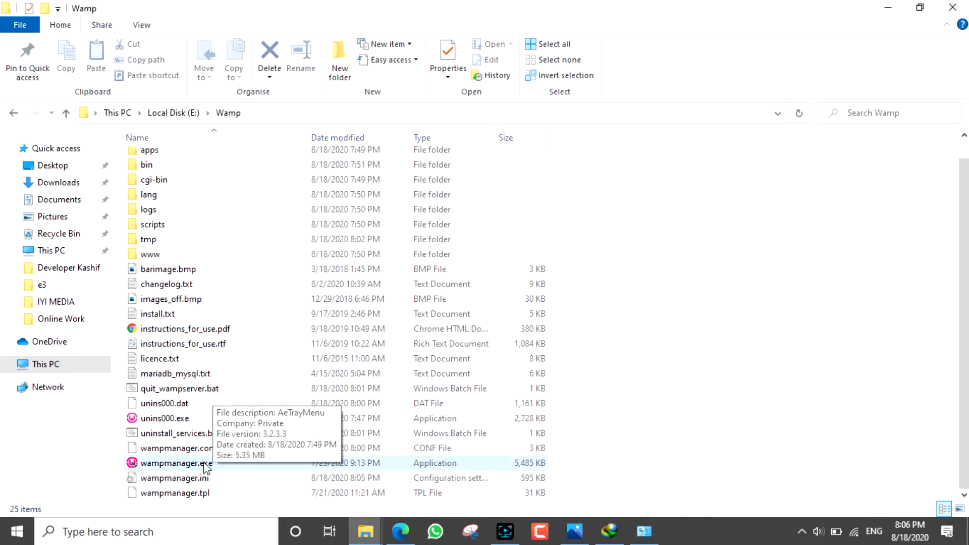
Launch wampmanager.exe from the Wamp folder and open phpMyAdmin through the running Wampserver.
{"action": "left_click", "coordinate": [218, 463]}
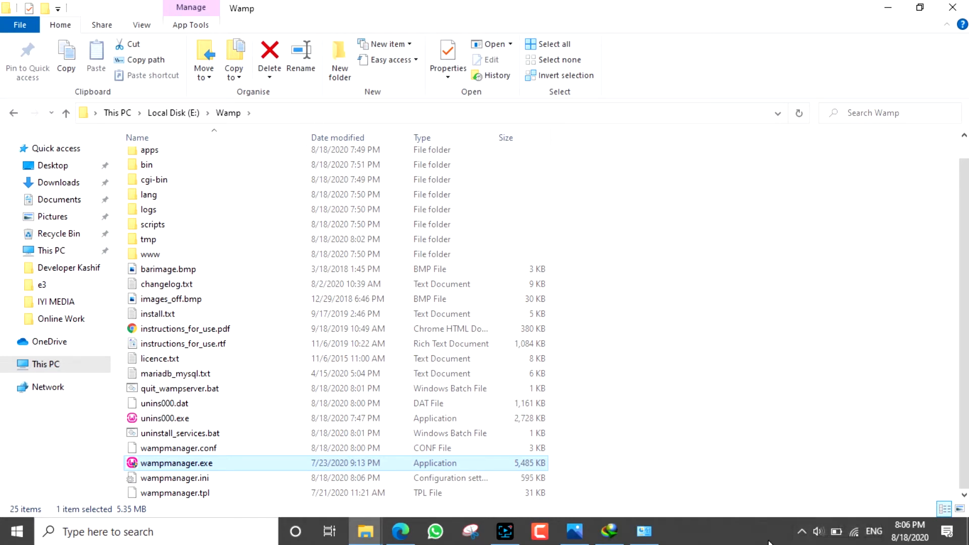
{"action": "left_click", "coordinate": [802, 532]}
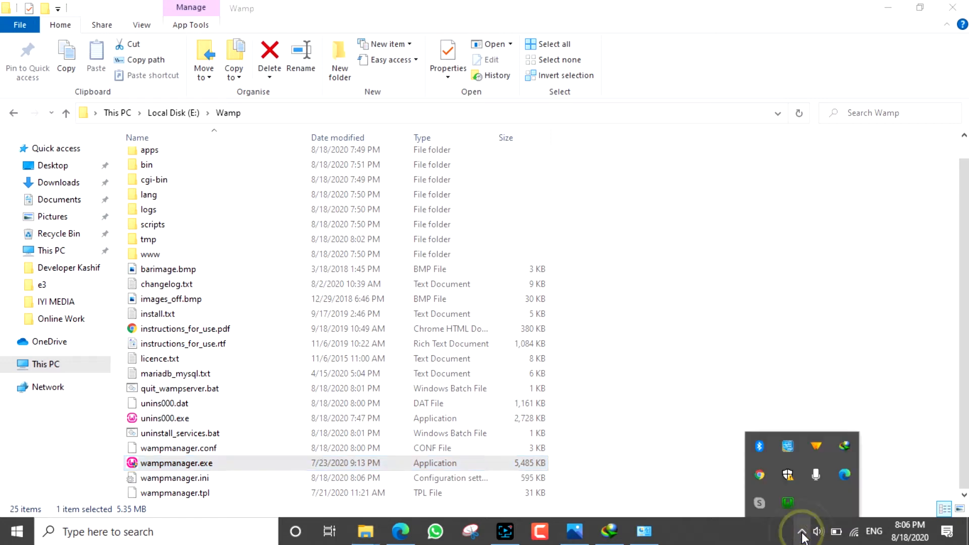
{"action": "left_click", "coordinate": [786, 503]}
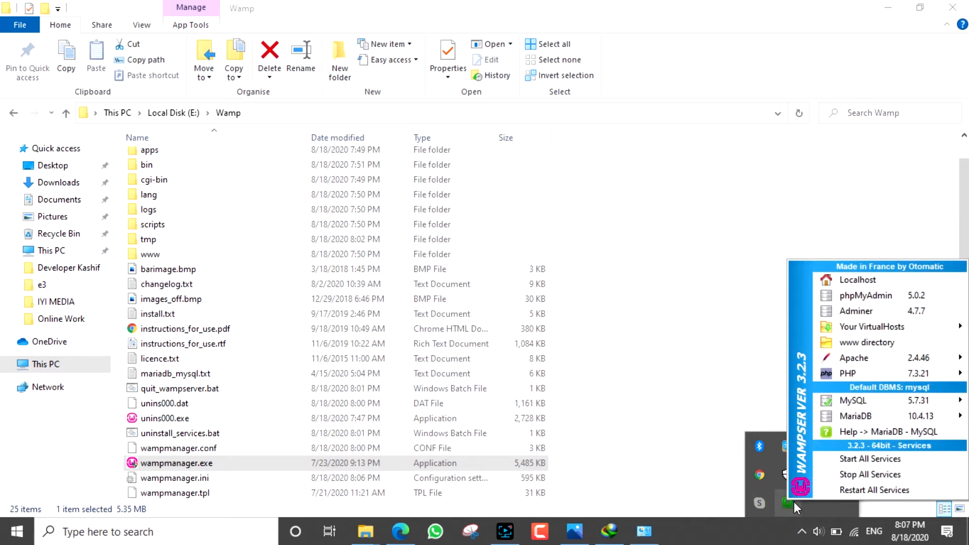
{"action": "left_click", "coordinate": [785, 506]}
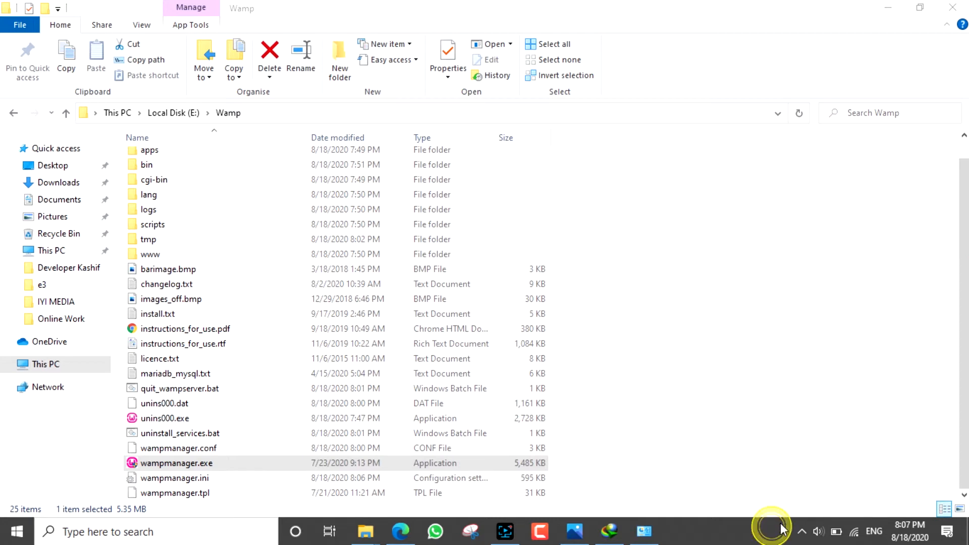
{"action": "left_click", "coordinate": [803, 533]}
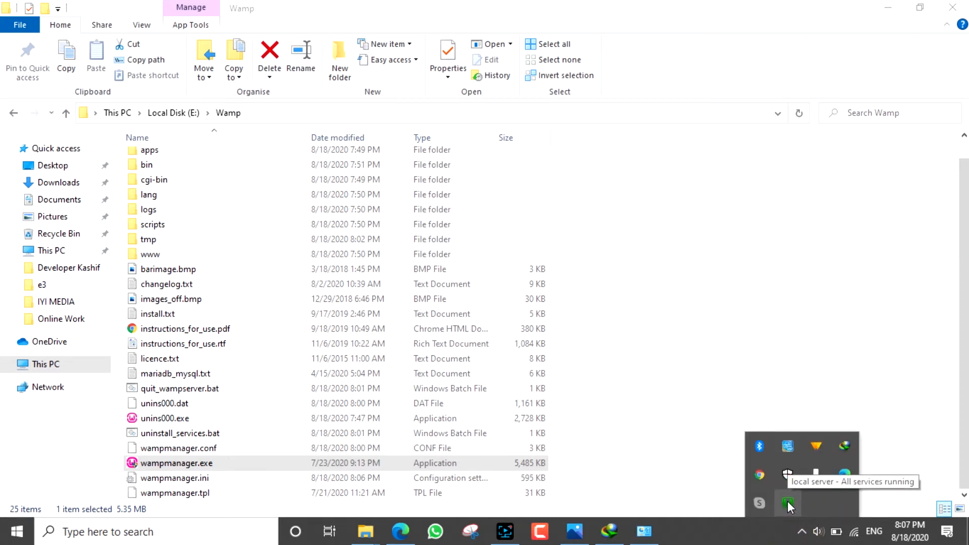
{"action": "left_click", "coordinate": [787, 504]}
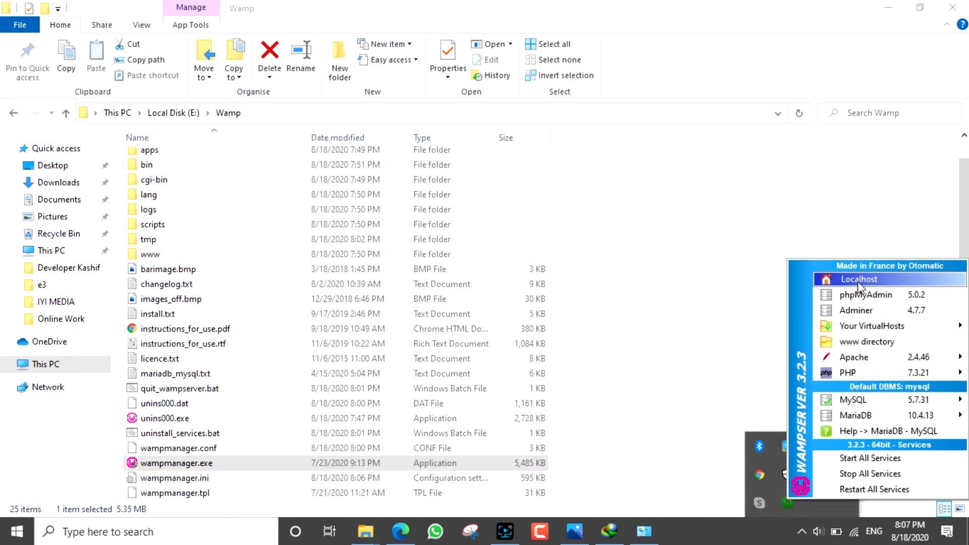
{"action": "left_click", "coordinate": [870, 294]}
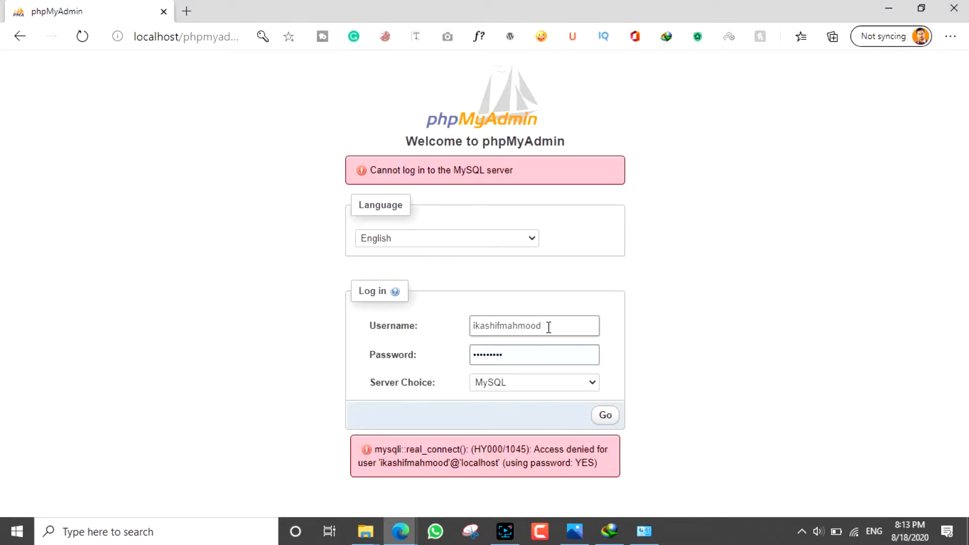
Log in to phpMyAdmin as root with an empty password on the MySQL server.
{"action": "left_click", "coordinate": [549, 327]}
{"action": "key", "text": "ctrl+a"}
{"action": "key", "text": "BackSpace"}
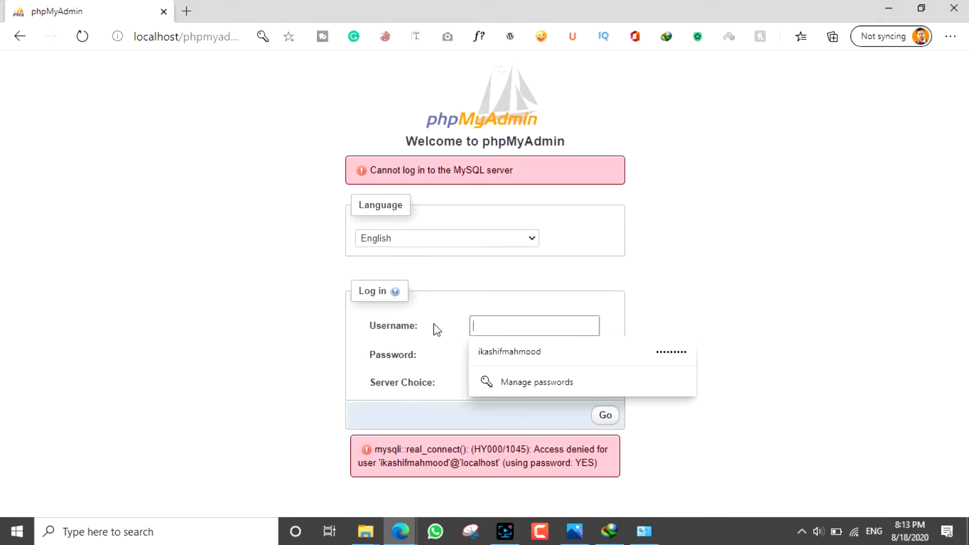
{"action": "type", "text": "root"}
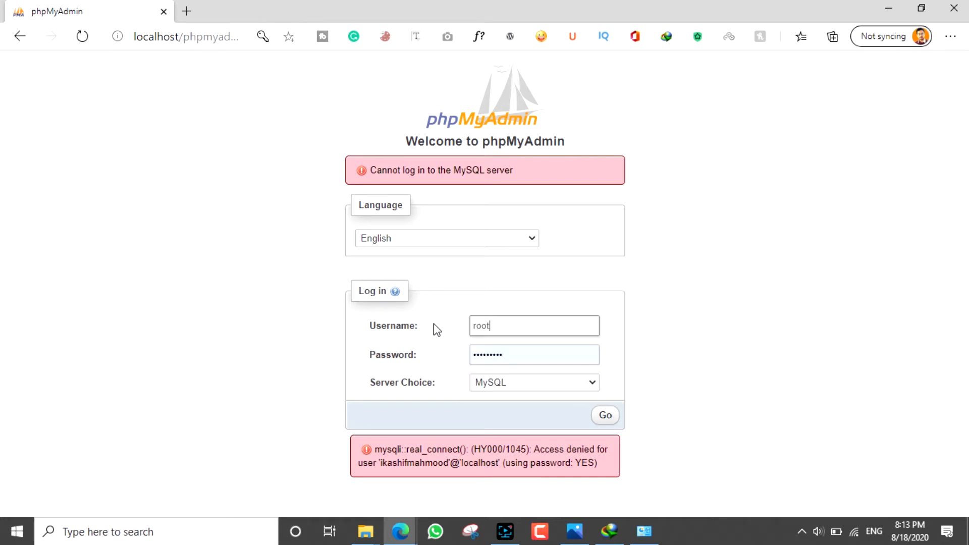
{"action": "left_click", "coordinate": [502, 353]}
{"action": "key", "text": "ctrl+a"}
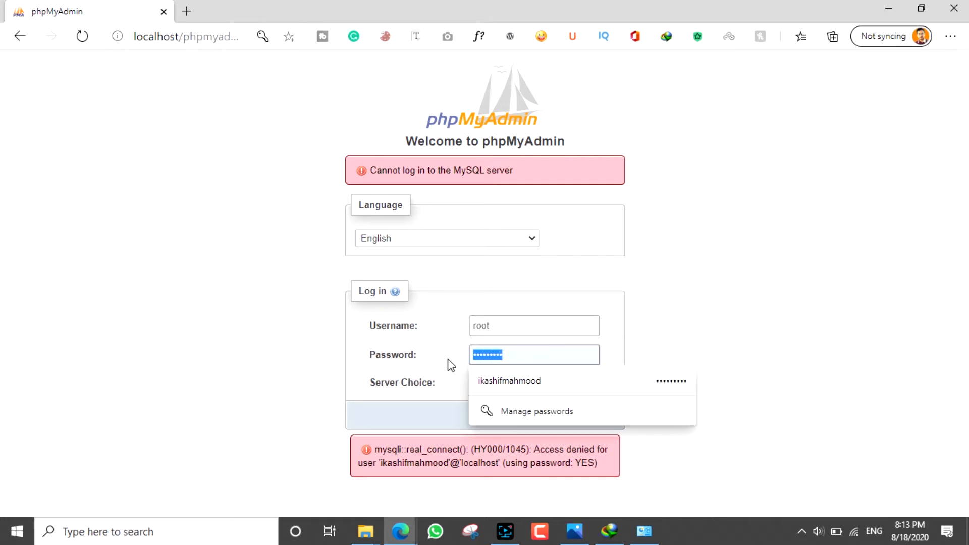
{"action": "key", "text": "BackSpace"}
{"action": "left_click", "coordinate": [813, 307]}
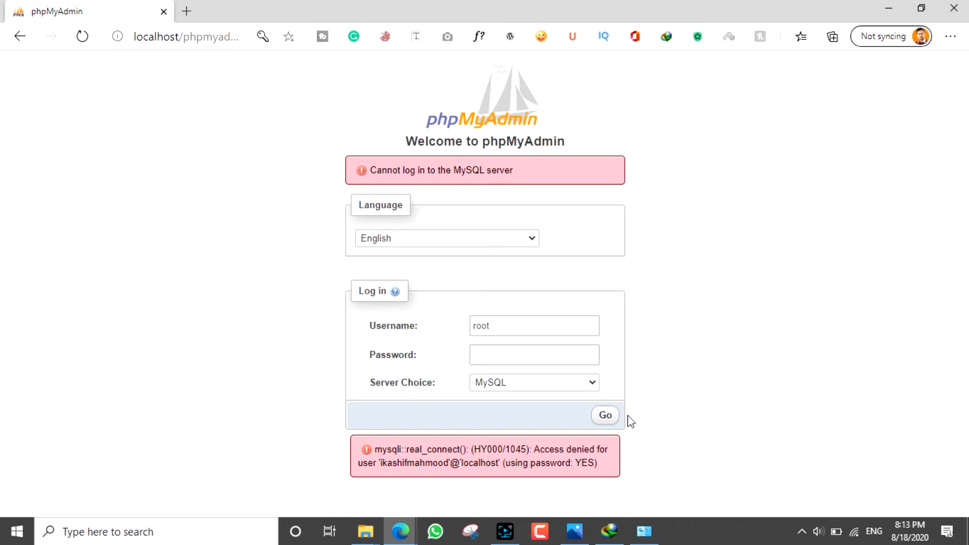
{"action": "left_click", "coordinate": [608, 419]}
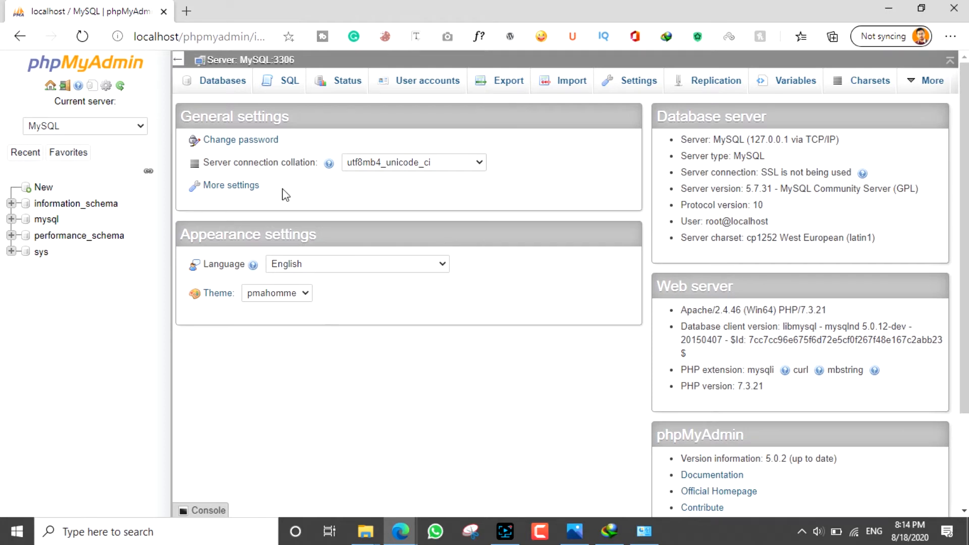
Create a database named newsportal with the collation set to the unspecified "Collation" option.
{"action": "left_click", "coordinate": [222, 84]}
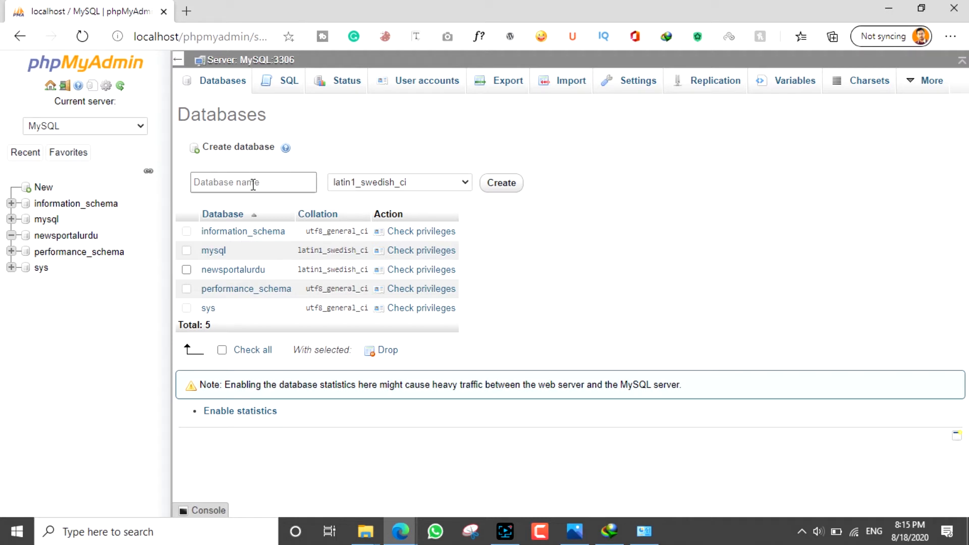
{"action": "left_click", "coordinate": [293, 180]}
{"action": "left_click", "coordinate": [251, 183]}
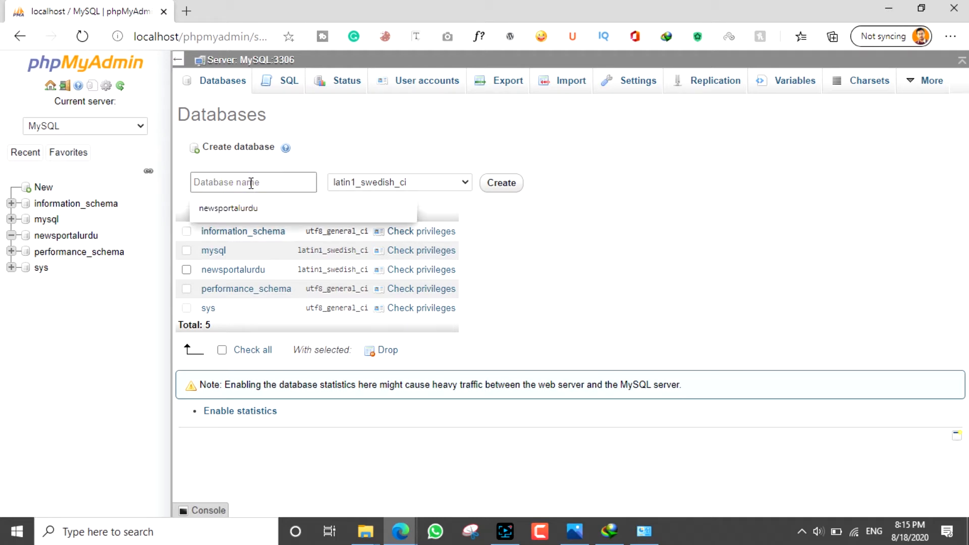
{"action": "type", "text": "newsportal"}
{"action": "left_click", "coordinate": [334, 161]}
{"action": "left_click", "coordinate": [419, 186]}
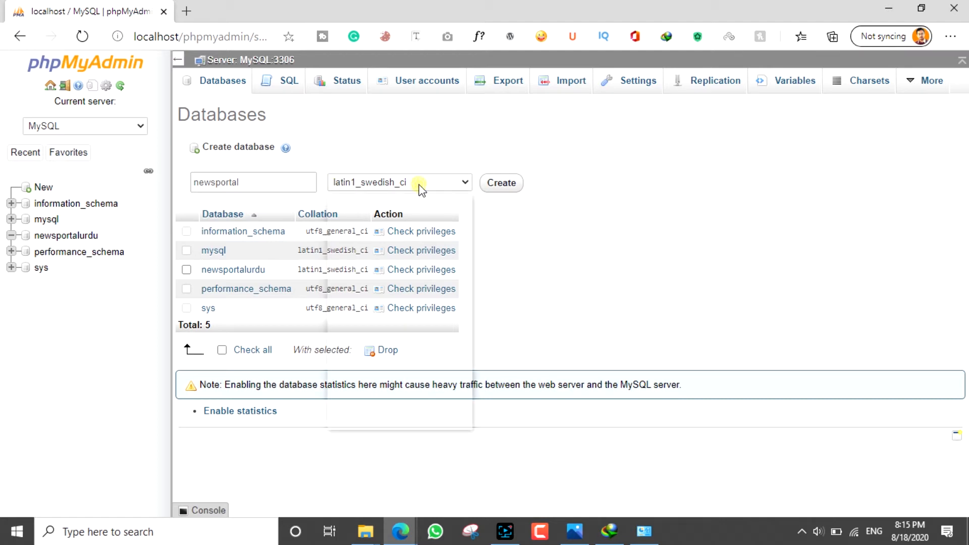
{"action": "left_click_drag", "start_coordinate": [469, 275], "coordinate": [471, 199]}
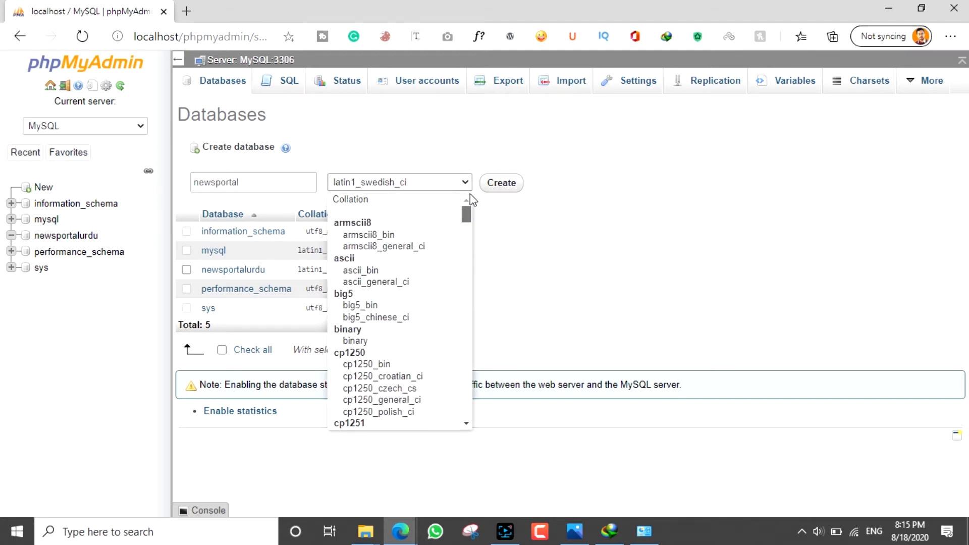
{"action": "left_click", "coordinate": [372, 200]}
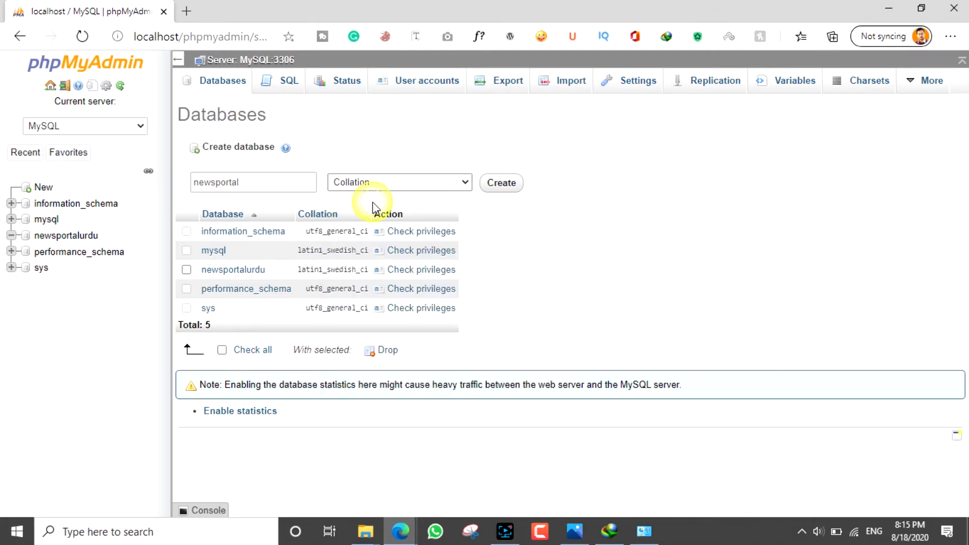
{"action": "left_click", "coordinate": [502, 185]}
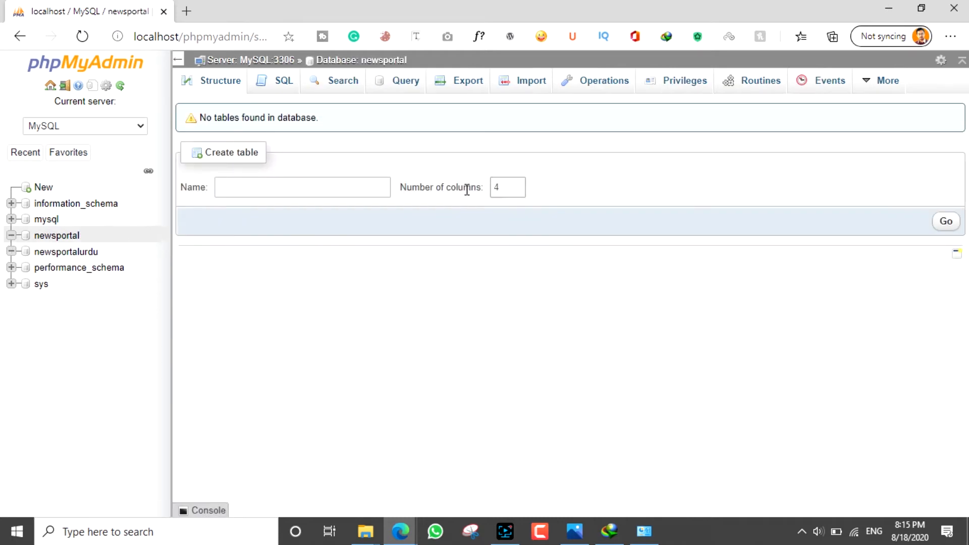
Switch to File Explorer and open the www folder inside E:\Wamp.
{"action": "left_click", "coordinate": [888, 8]}
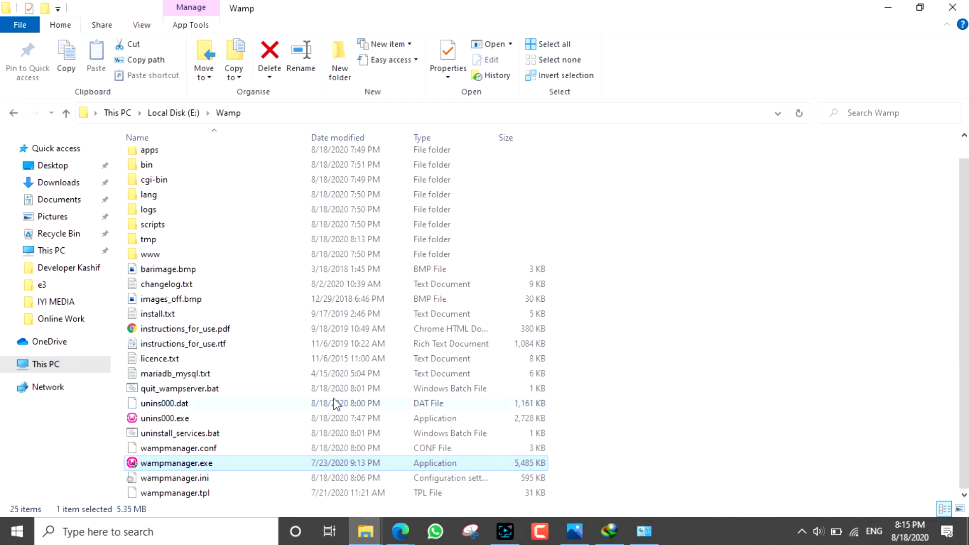
{"action": "left_click_drag", "start_coordinate": [966, 330], "coordinate": [966, 311]}
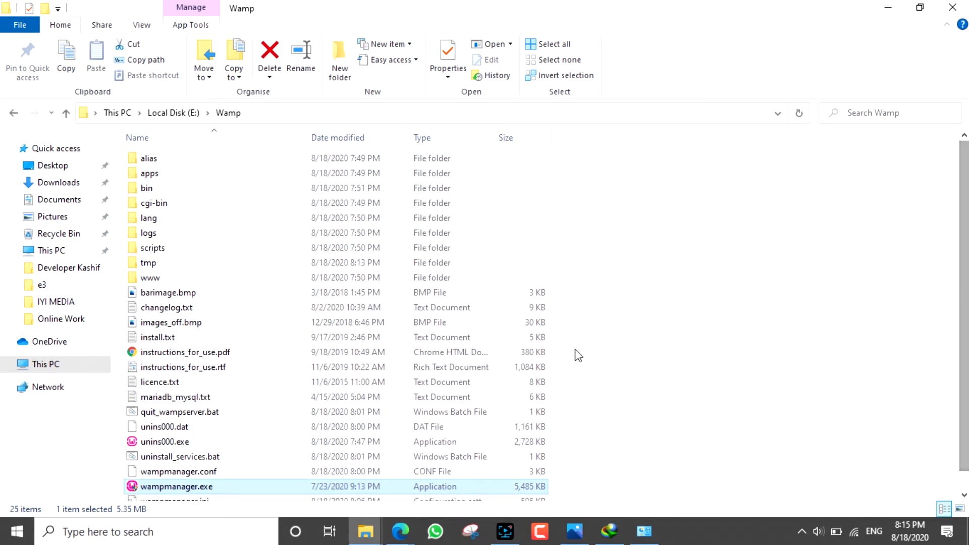
{"action": "double_click", "coordinate": [157, 279]}
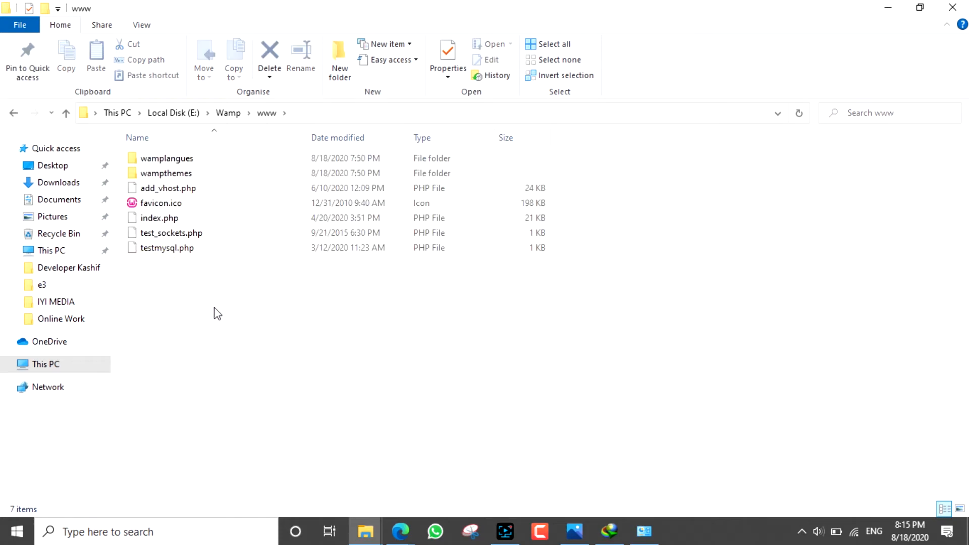
Switch to the Edge browser, open wordpress.org in a new tab and go to the Get WordPress download page.
{"action": "left_click", "coordinate": [276, 467]}
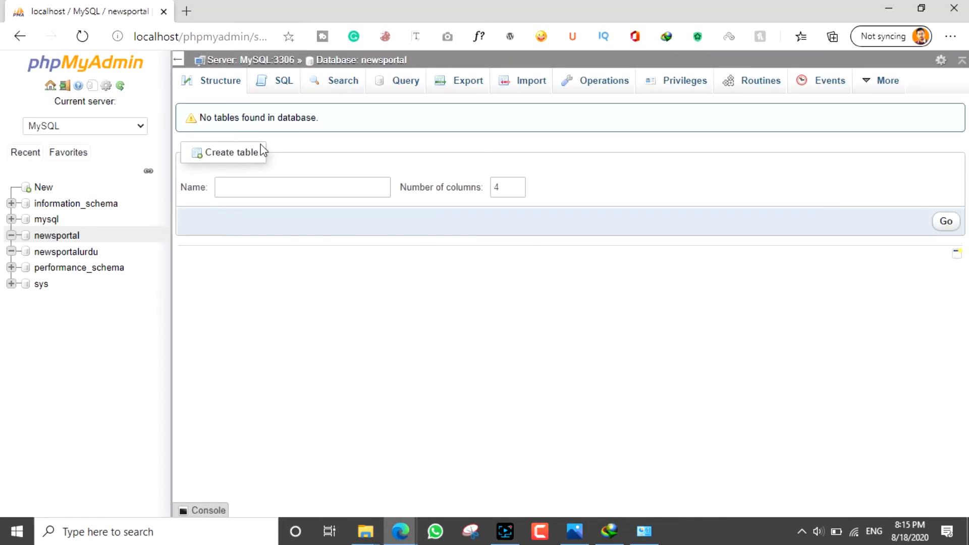
{"action": "left_click", "coordinate": [188, 11]}
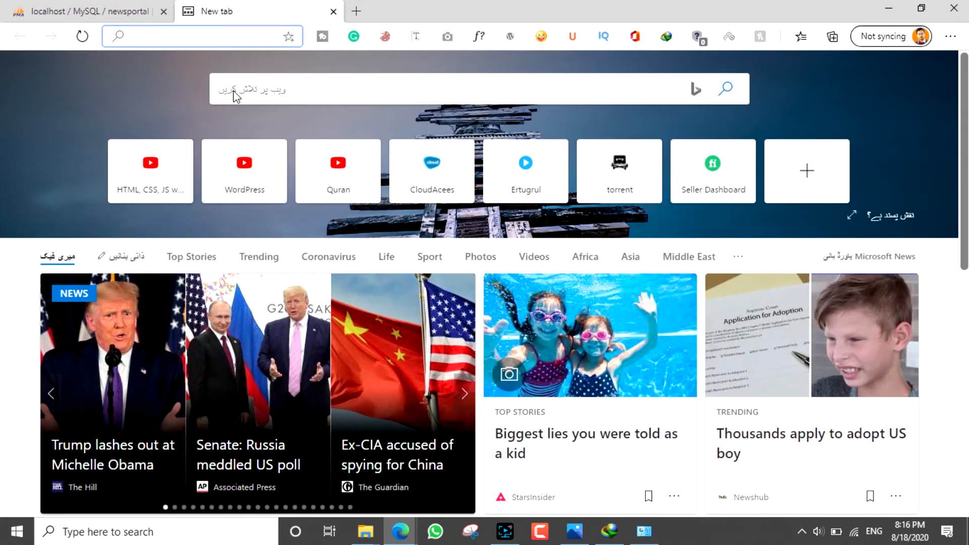
{"action": "type", "text": "wordpress.org"}
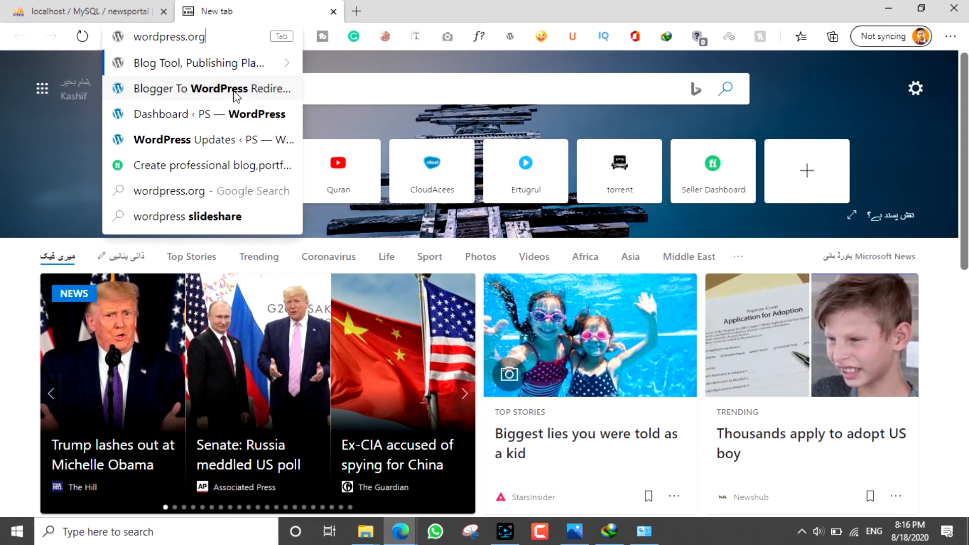
{"action": "key", "text": "Return"}
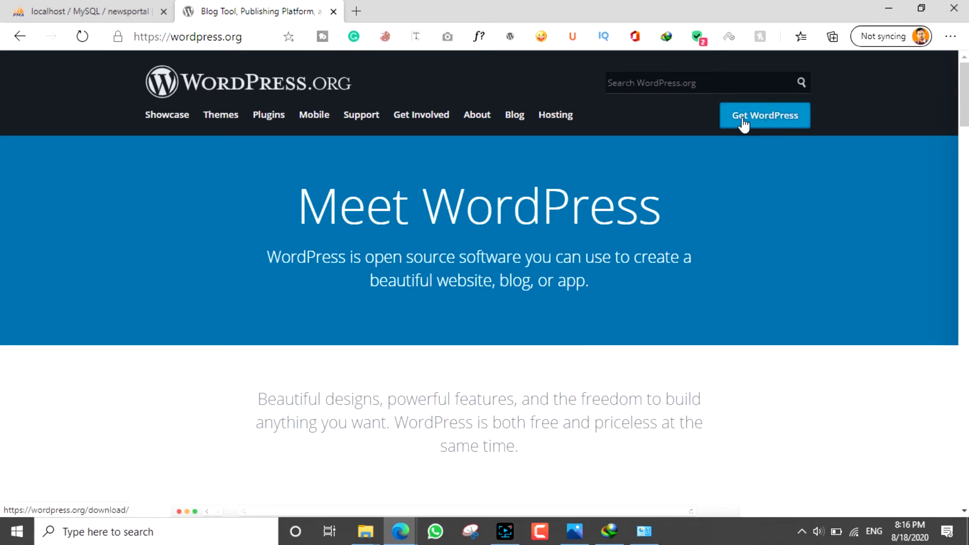
{"action": "left_click", "coordinate": [774, 120]}
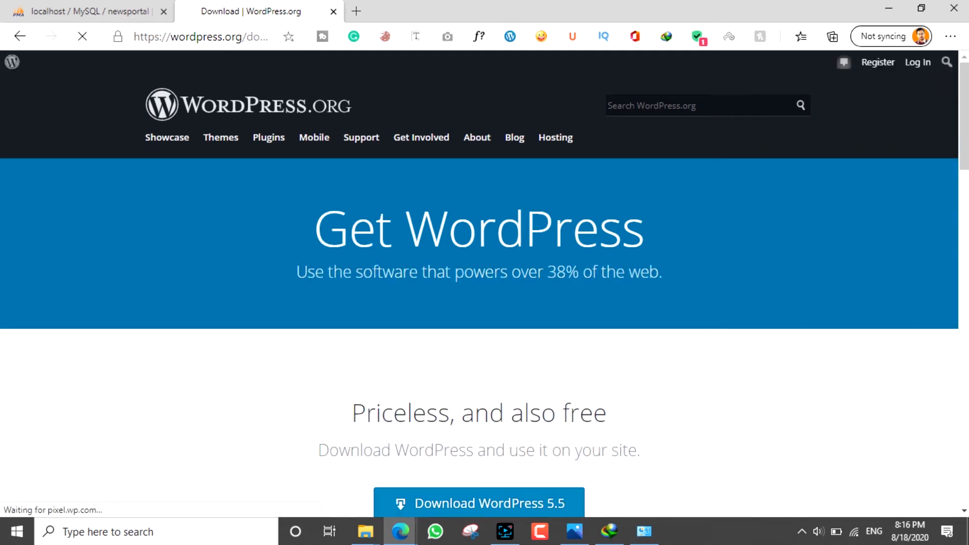
Download WordPress 5.5 as wordpress-5.5.zip, saving it to the Downloads folder.
{"action": "scroll", "coordinate": [797, 348], "scroll_direction": "down", "scroll_amount": 5}
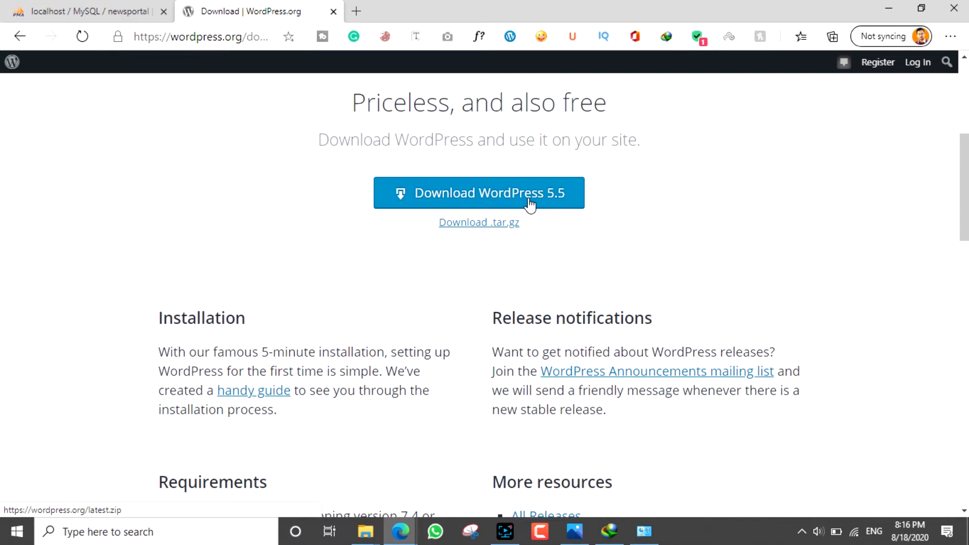
{"action": "left_click", "coordinate": [482, 199]}
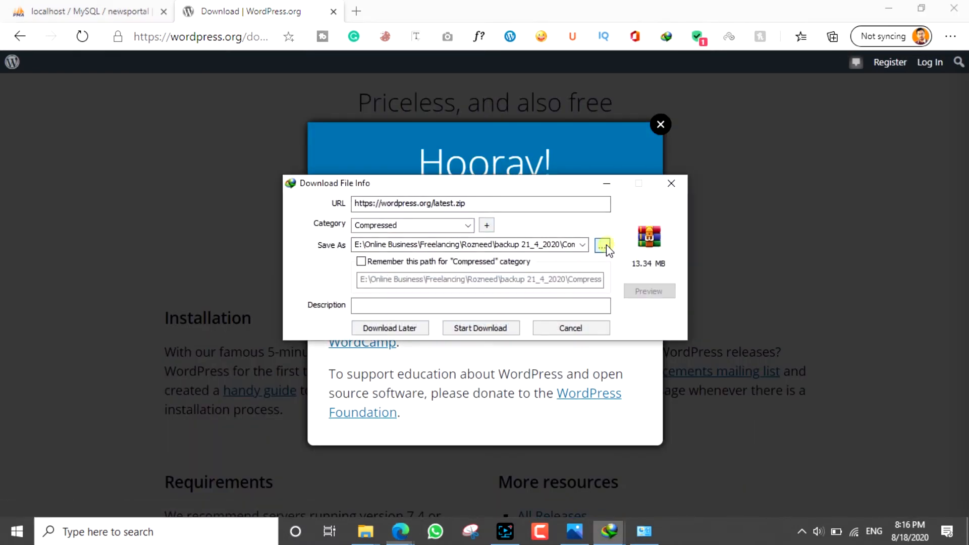
{"action": "left_click", "coordinate": [604, 246]}
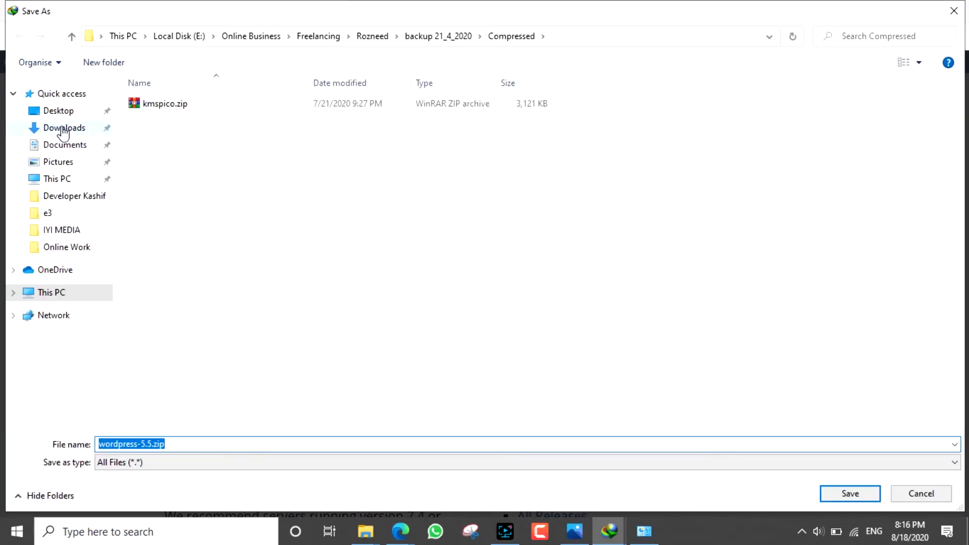
{"action": "left_click", "coordinate": [63, 130]}
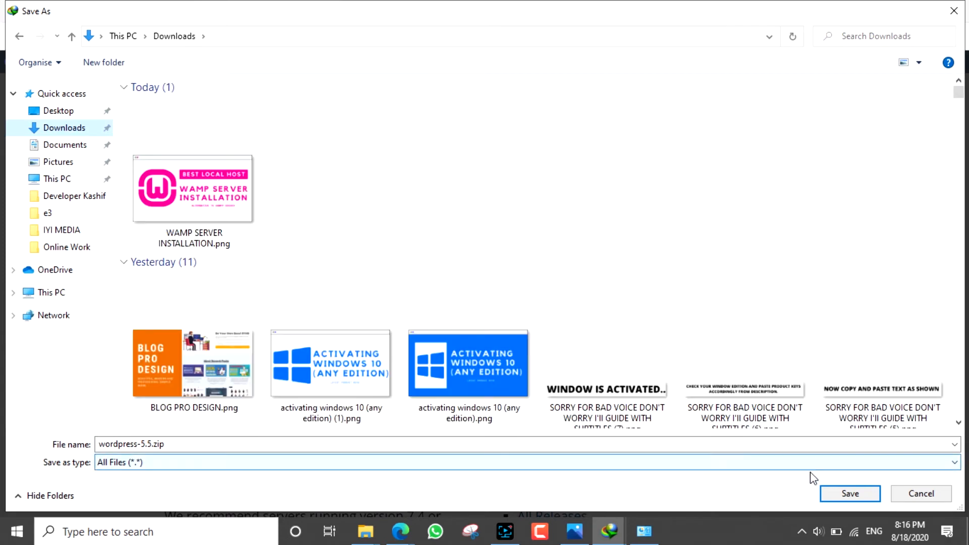
{"action": "left_click", "coordinate": [850, 493]}
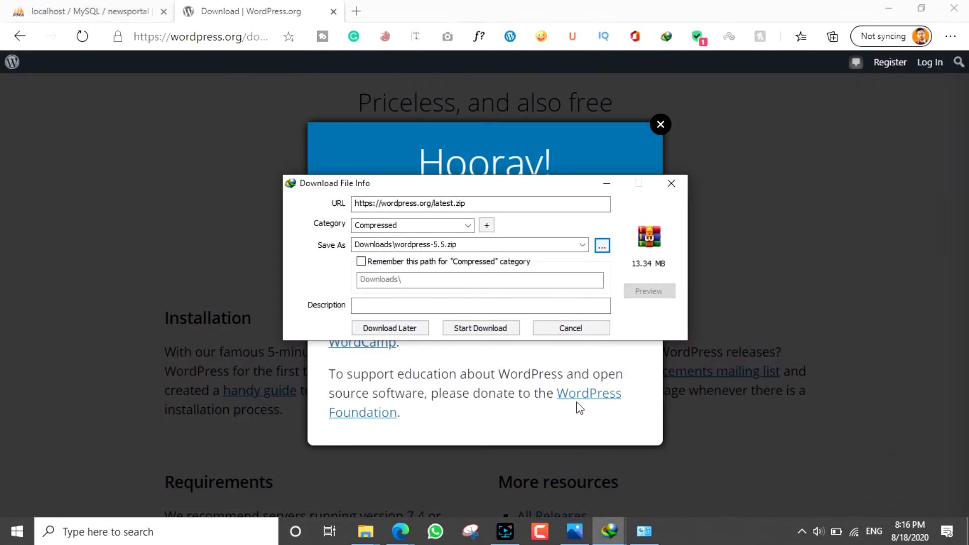
{"action": "left_click", "coordinate": [487, 327]}
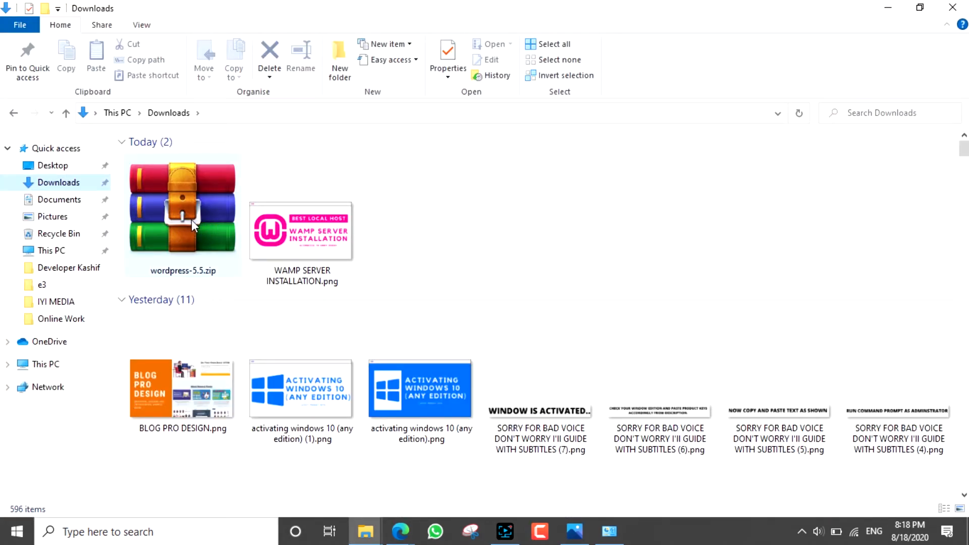
Extract wordpress-5.5.zip into a wordpress-5.5 folder inside Downloads.
{"action": "left_click", "coordinate": [192, 220]}
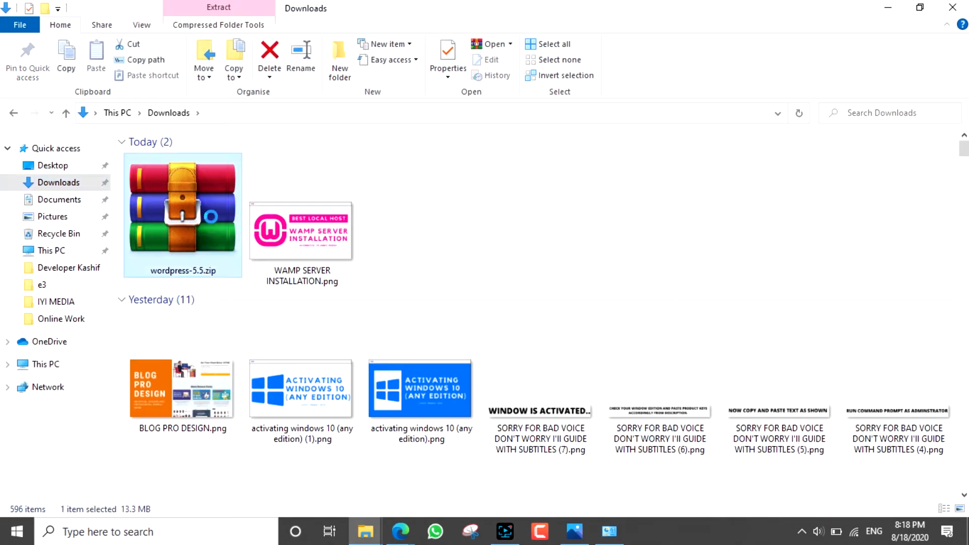
{"action": "right_click", "coordinate": [192, 207]}
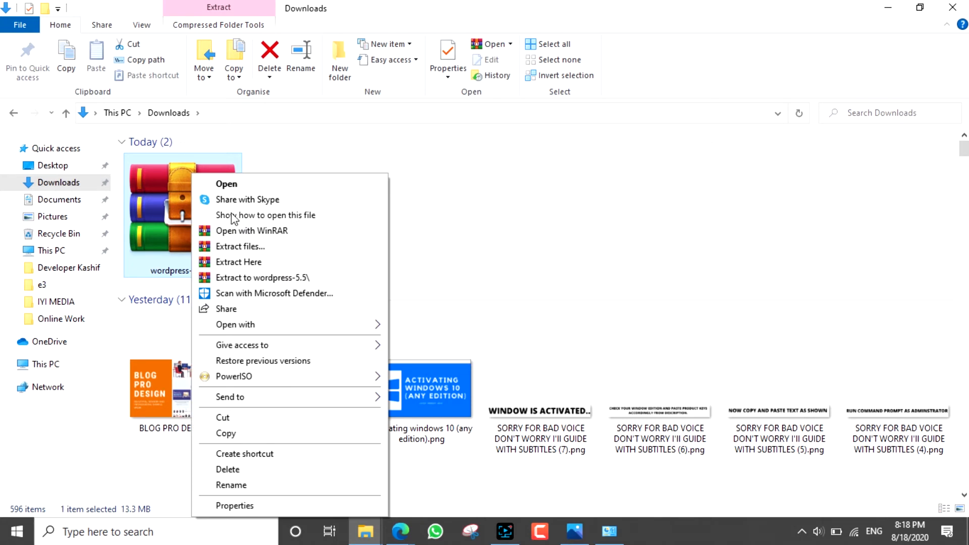
{"action": "left_click", "coordinate": [266, 247]}
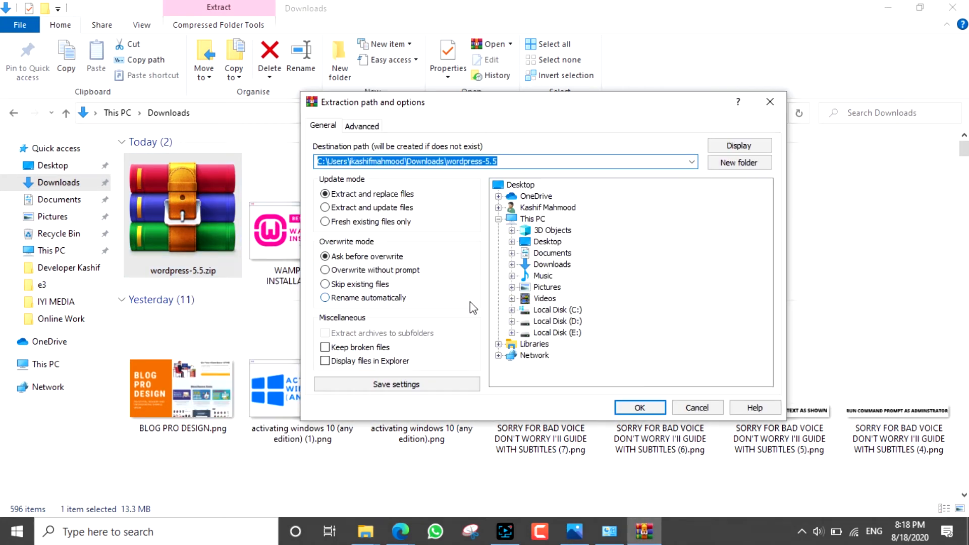
{"action": "left_click", "coordinate": [639, 407]}
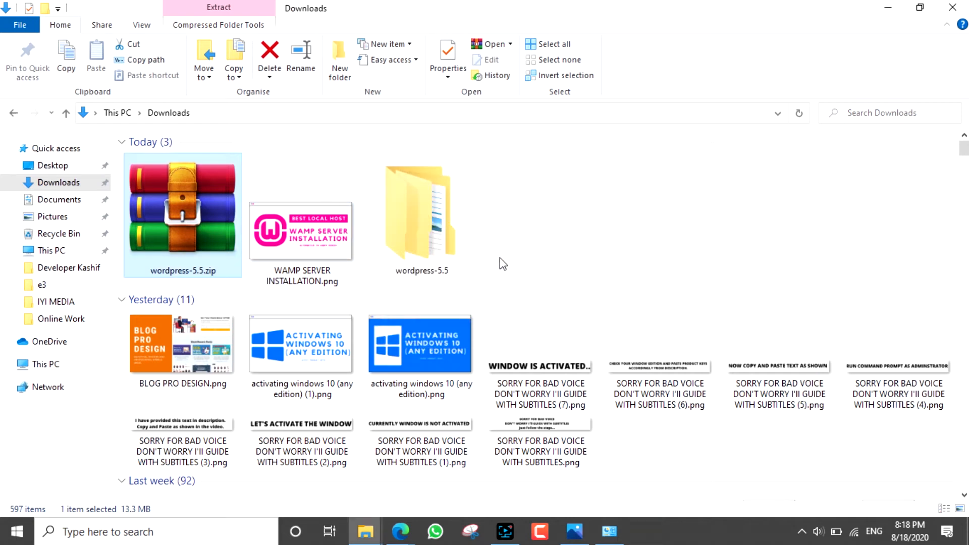
Open the wordpress folder inside the extracted wordpress-5.5 folder and copy all of its files and folders.
{"action": "double_click", "coordinate": [426, 207]}
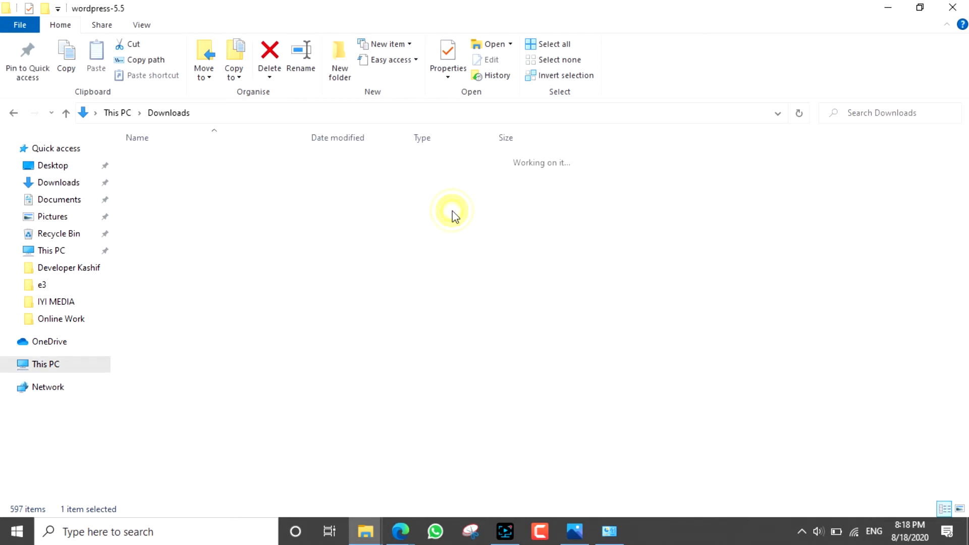
{"action": "double_click", "coordinate": [320, 160]}
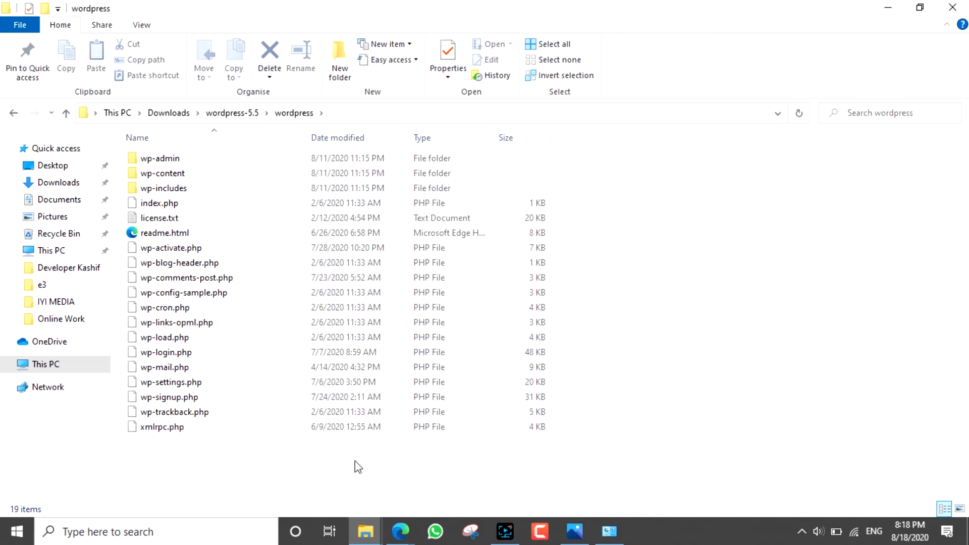
{"action": "key", "text": "ctrl+a"}
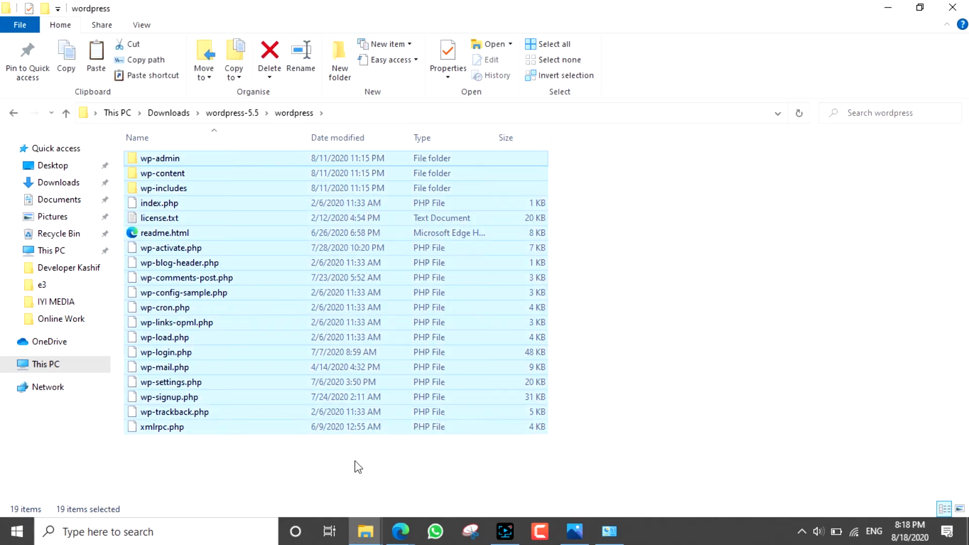
Create a folder named newsportal in E:\Wamp\www and paste the copied WordPress files into it.
{"action": "key", "text": "alt+Tab"}
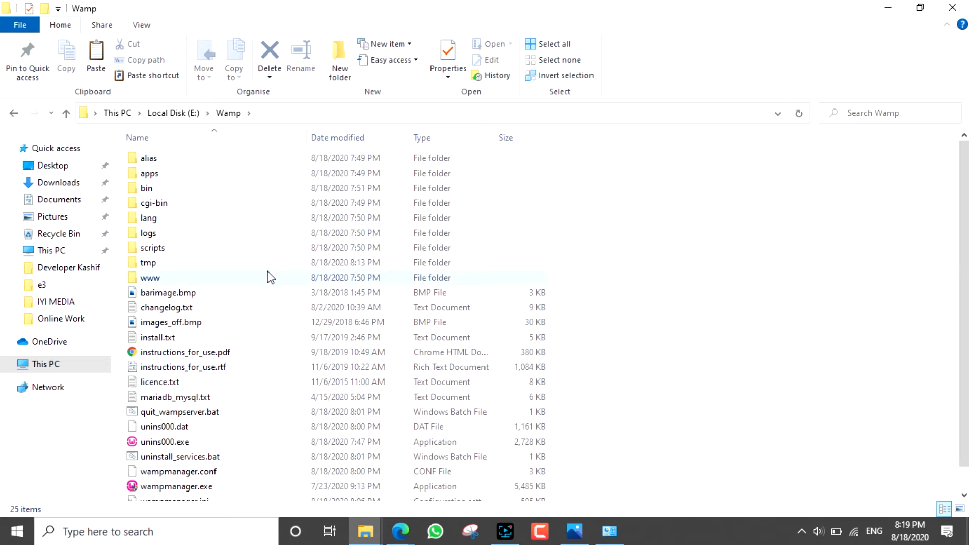
{"action": "double_click", "coordinate": [162, 281]}
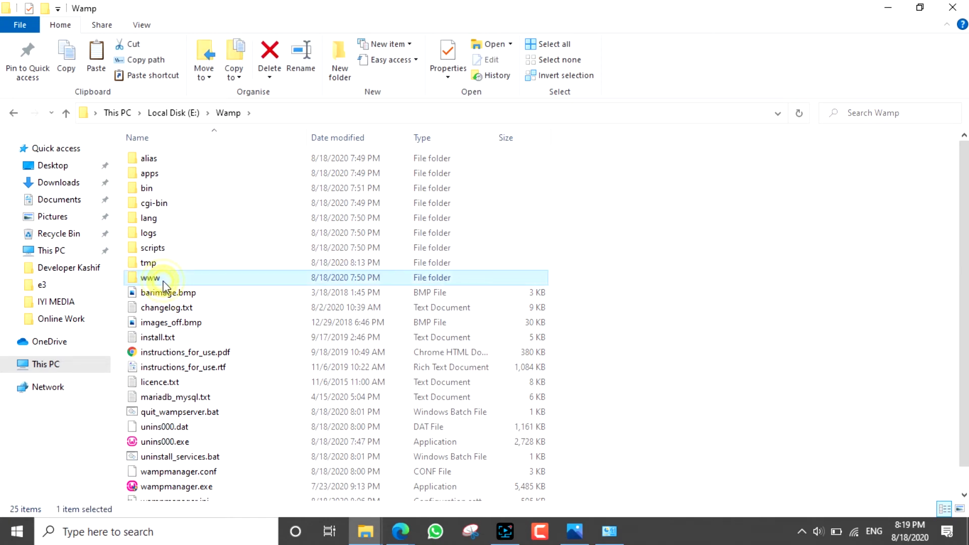
{"action": "right_click", "coordinate": [204, 281]}
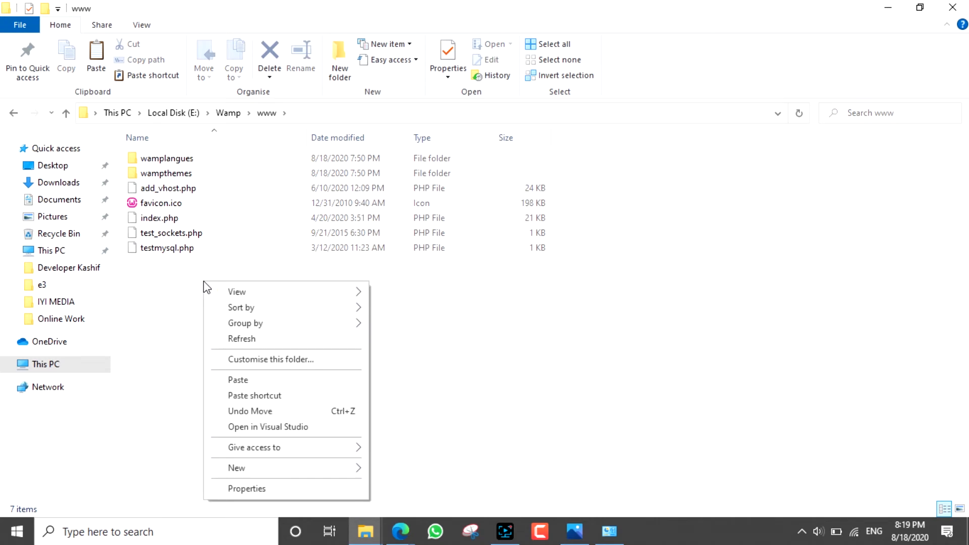
{"action": "mouse_move", "coordinate": [281, 472]}
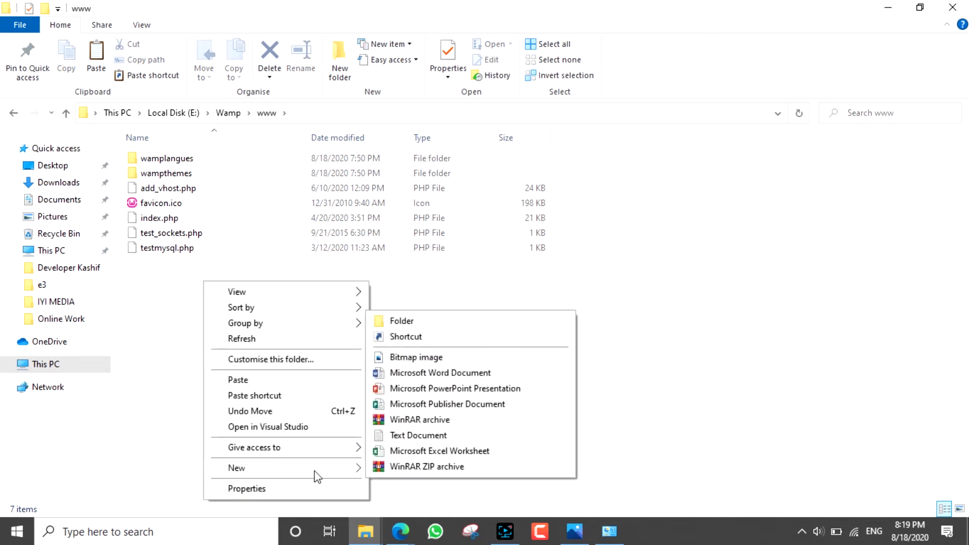
{"action": "left_click", "coordinate": [404, 326]}
{"action": "key", "text": "BackSpace"}
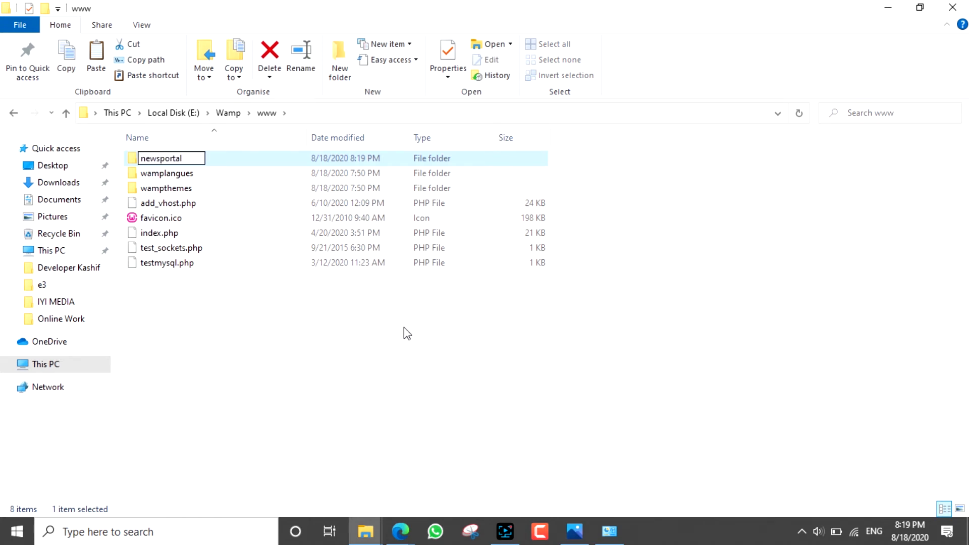
{"action": "type", "text": "newsportal"}
{"action": "key", "text": "Return"}
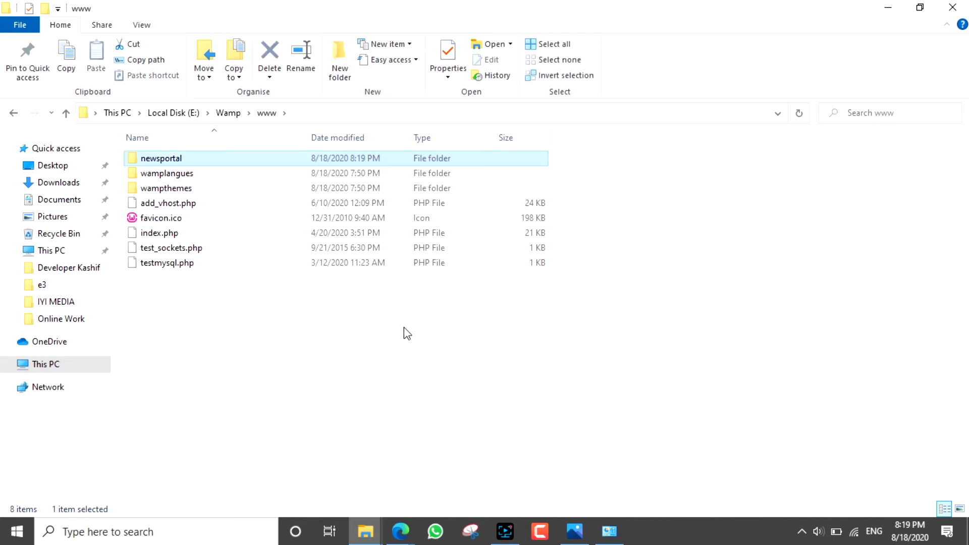
{"action": "key", "text": "Return"}
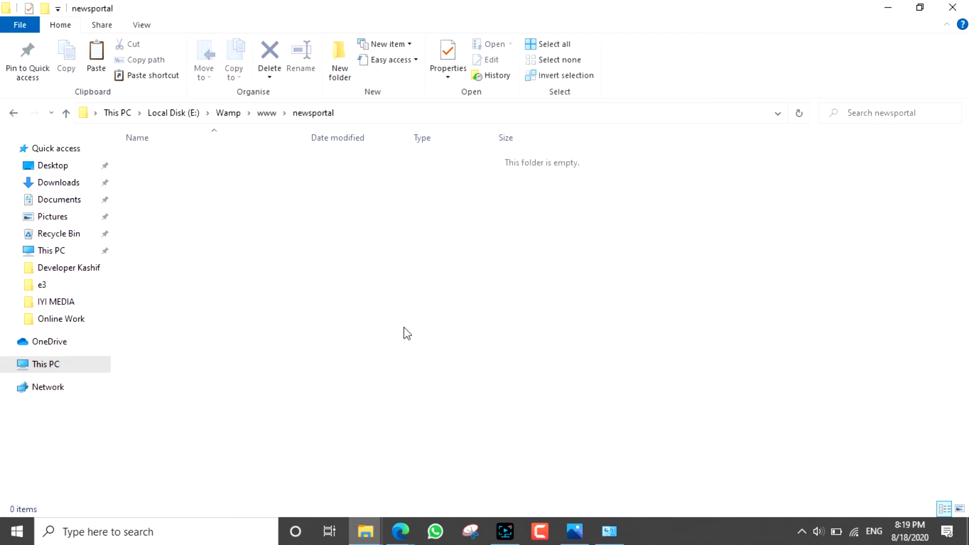
{"action": "key", "text": "ctrl+v"}
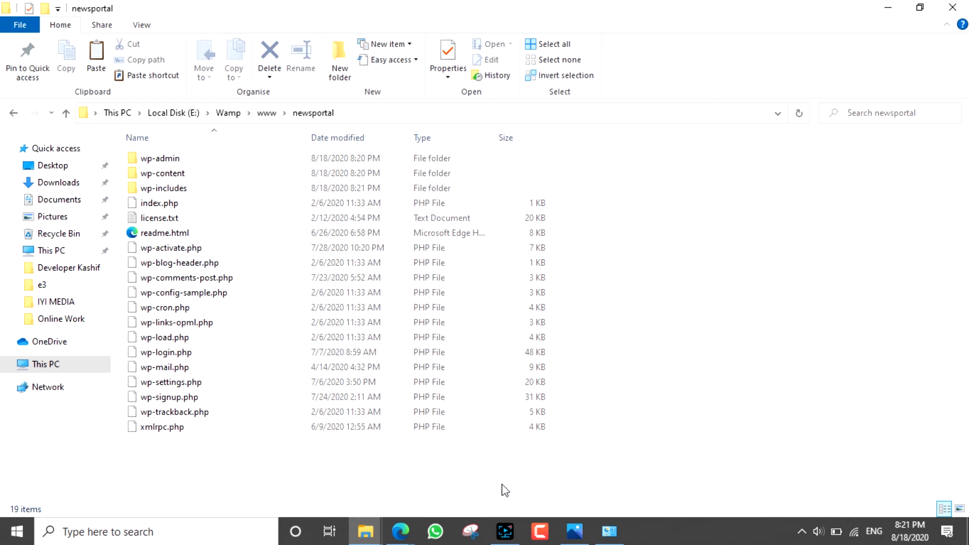
Switch to the Edge browser and load localhost/newsportal in a new tab to start the WordPress setup.
{"action": "mouse_move", "coordinate": [401, 530]}
{"action": "left_click", "coordinate": [249, 474]}
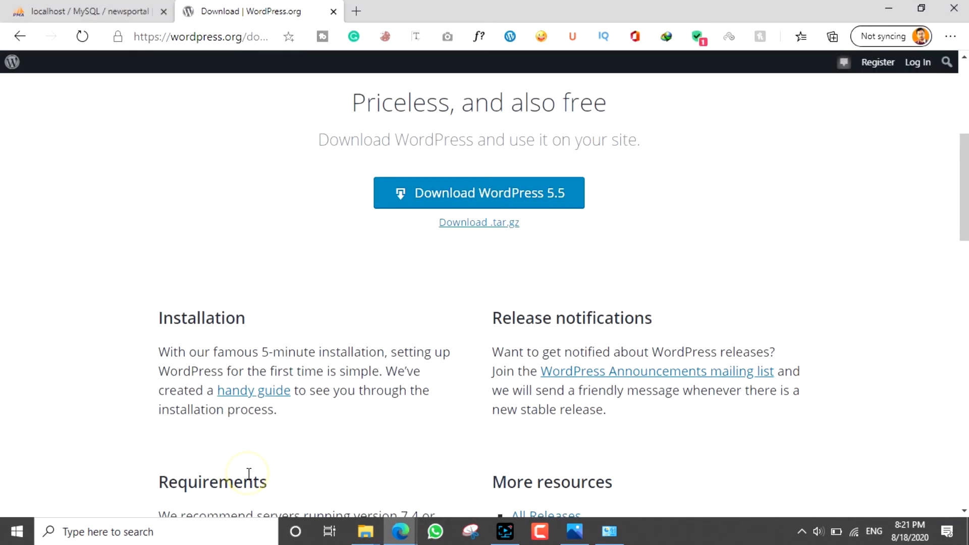
{"action": "left_click", "coordinate": [356, 11]}
{"action": "type", "text": "l"}
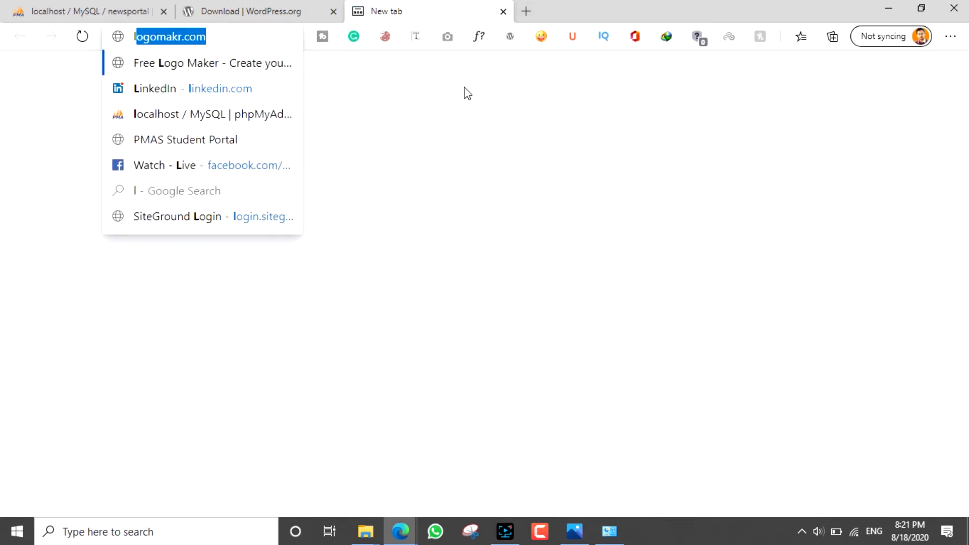
{"action": "type", "text": "oca"}
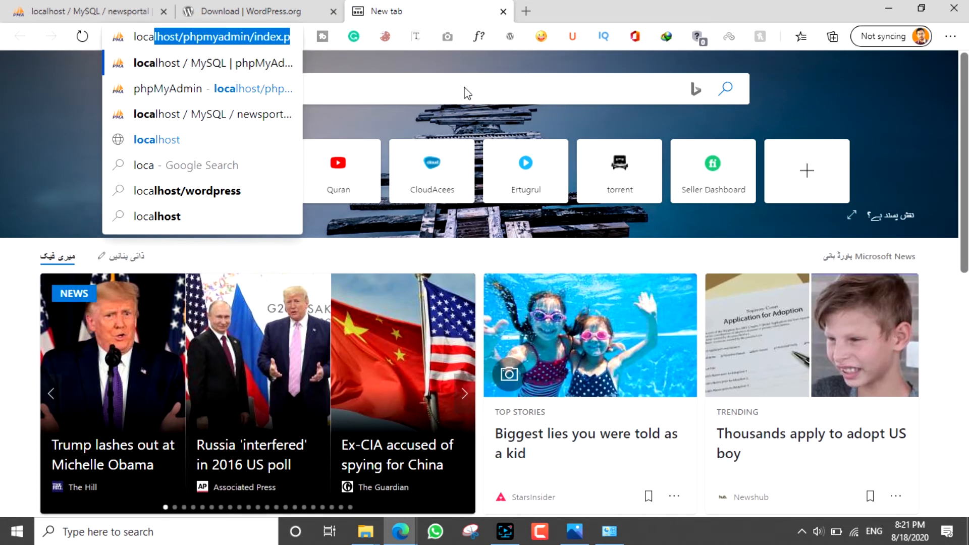
{"action": "type", "text": "lhos"}
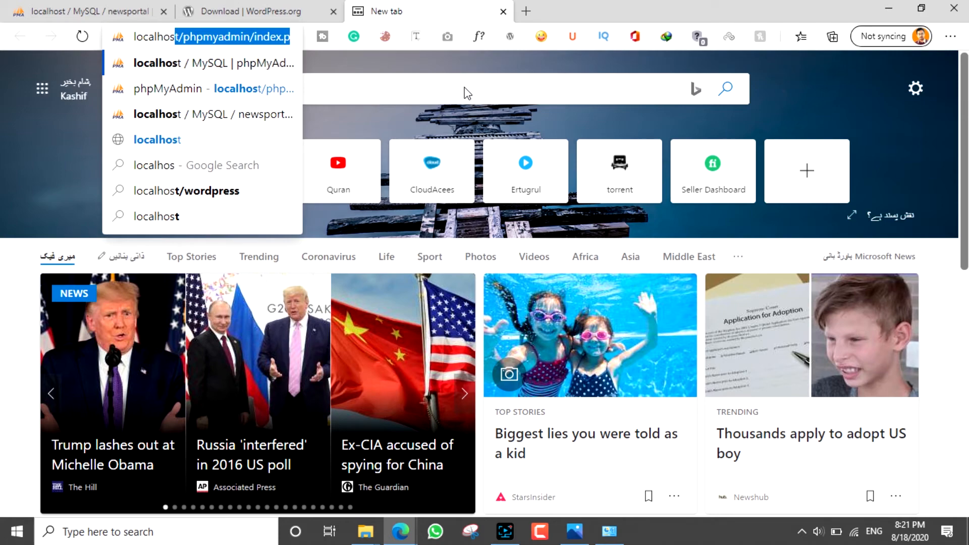
{"action": "type", "text": "t/"}
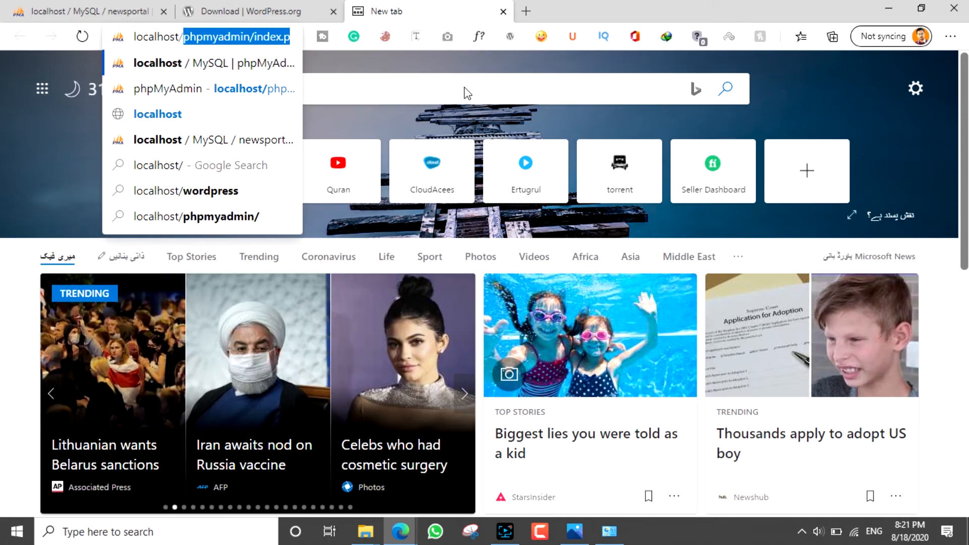
{"action": "type", "text": "new"}
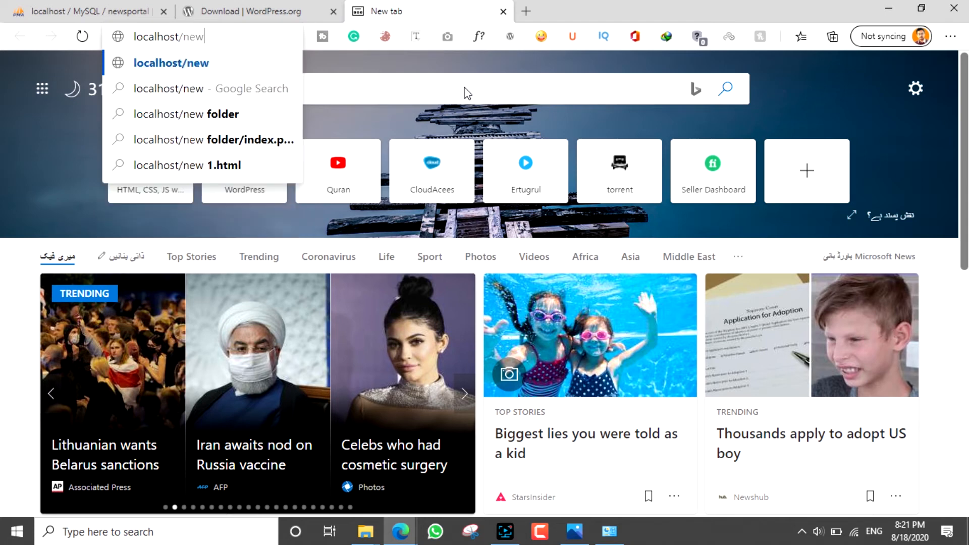
{"action": "type", "text": "sportal"}
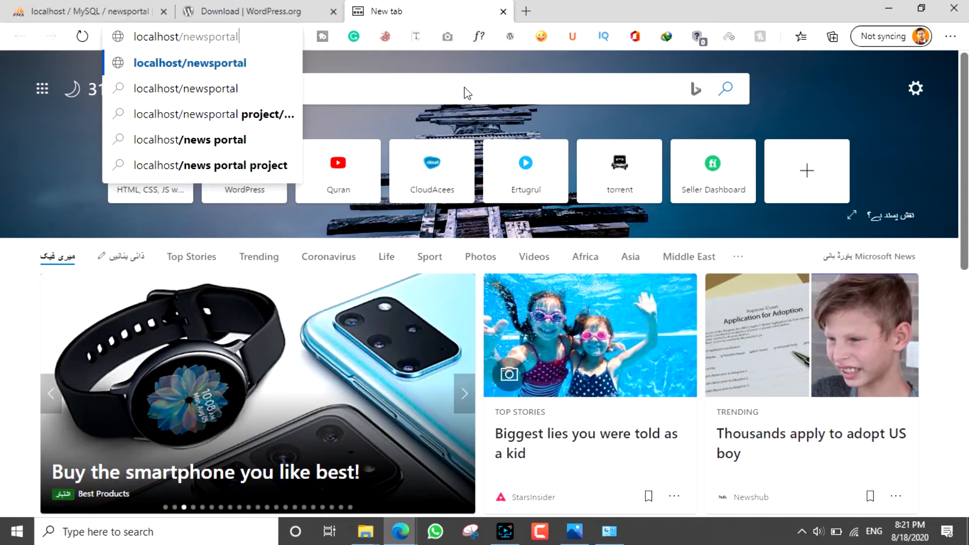
{"action": "key", "text": "Return"}
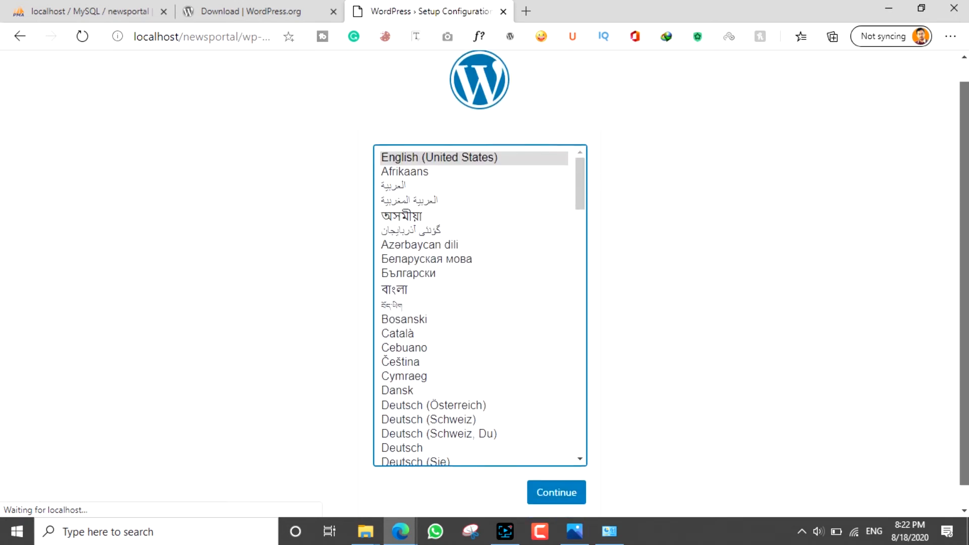
{"action": "scroll", "coordinate": [739, 221], "scroll_direction": "down", "scroll_amount": 1}
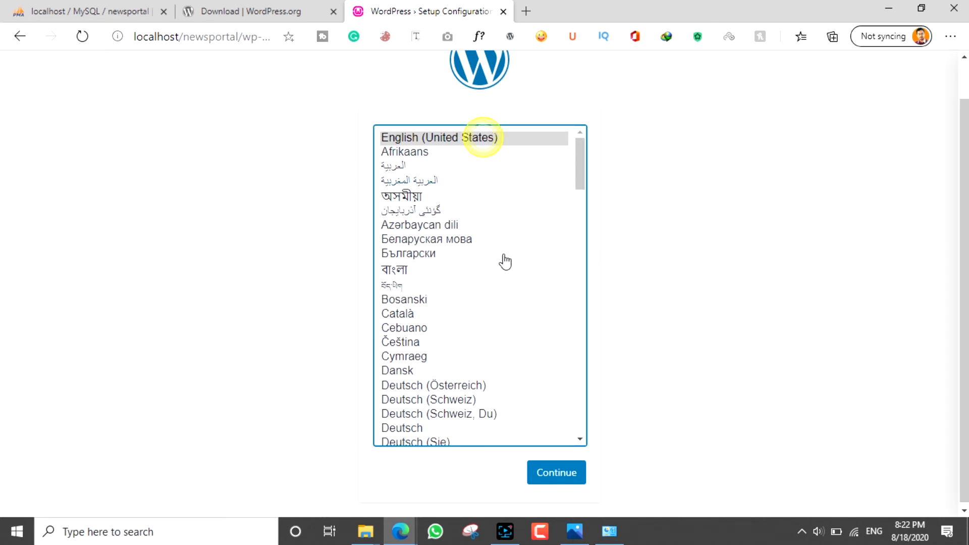
Continue the setup in English (United States) and enter newsportal as the database name and root as the database username.
{"action": "left_click", "coordinate": [554, 475]}
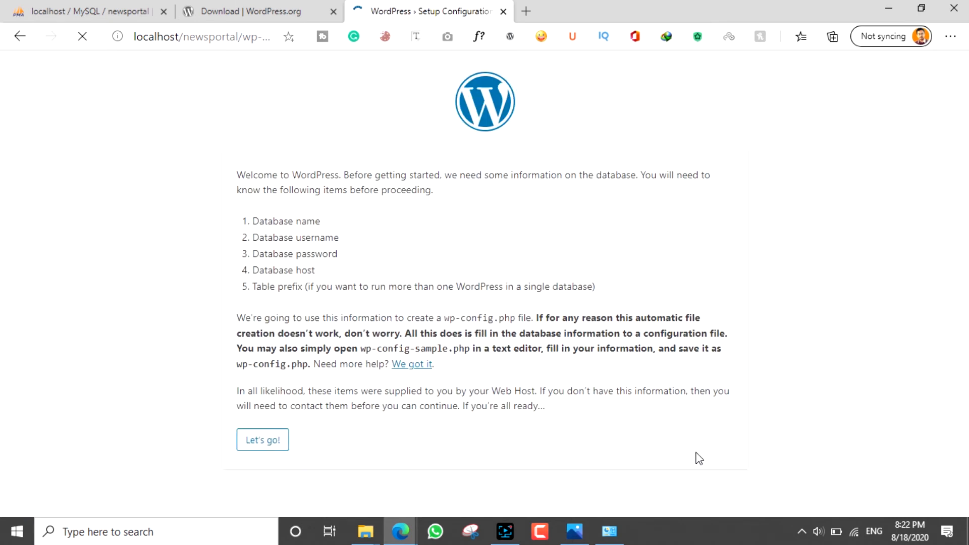
{"action": "left_click", "coordinate": [273, 446]}
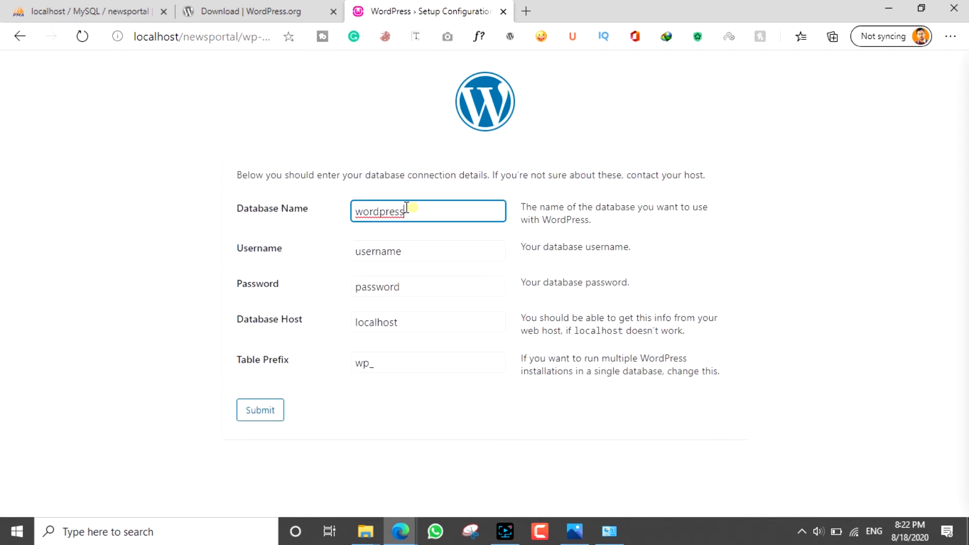
{"action": "left_click_drag", "start_coordinate": [406, 211], "coordinate": [313, 210]}
{"action": "type", "text": "newsportal"}
{"action": "left_click_drag", "start_coordinate": [409, 251], "coordinate": [316, 262]}
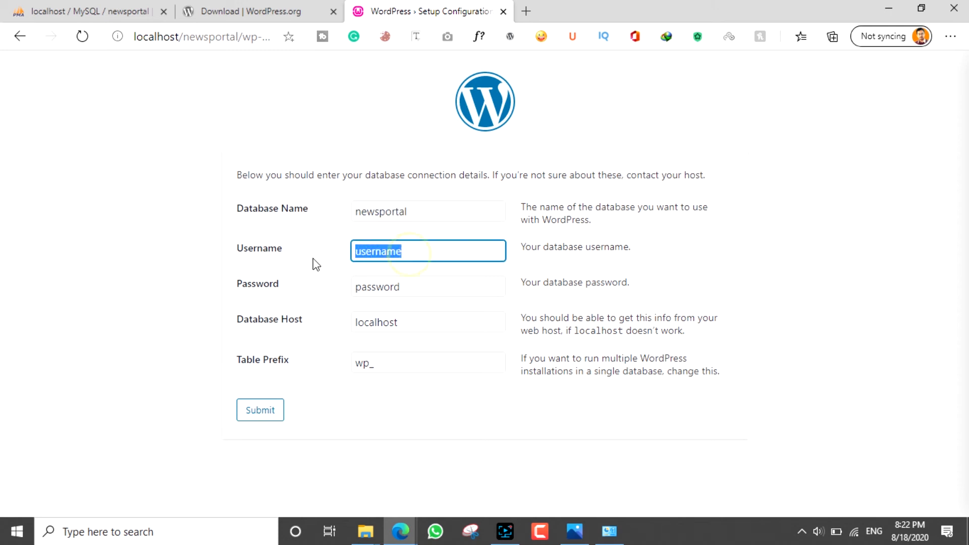
{"action": "type", "text": "ro"}
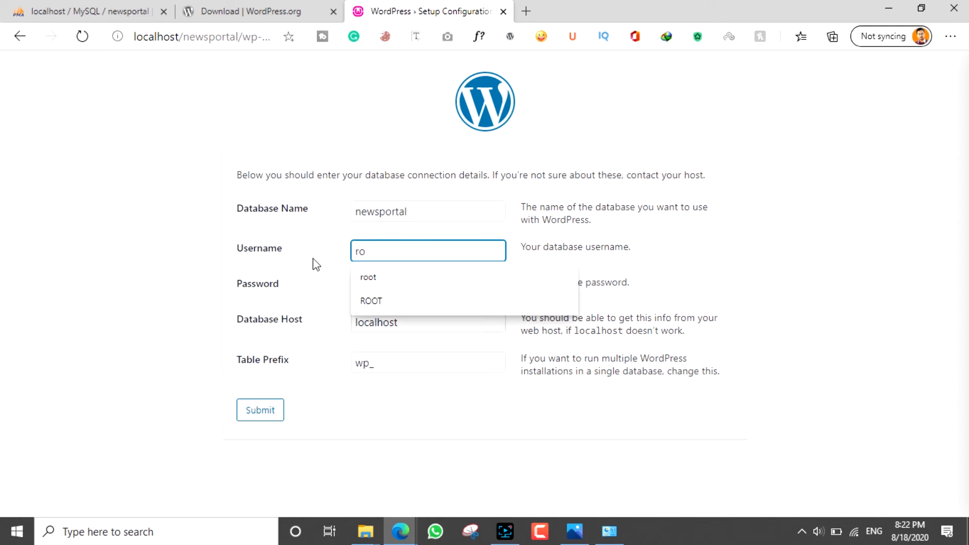
{"action": "type", "text": "ot"}
{"action": "left_click", "coordinate": [154, 265]}
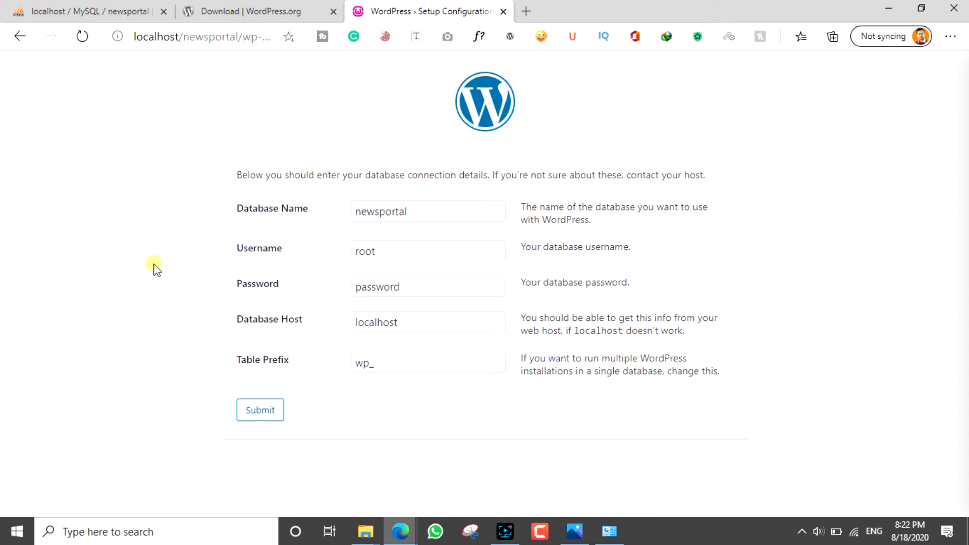
Leave the database password blank, submit the connection details and run the WordPress installation.
{"action": "left_click_drag", "start_coordinate": [424, 288], "coordinate": [325, 292]}
{"action": "key", "text": "BackSpace"}
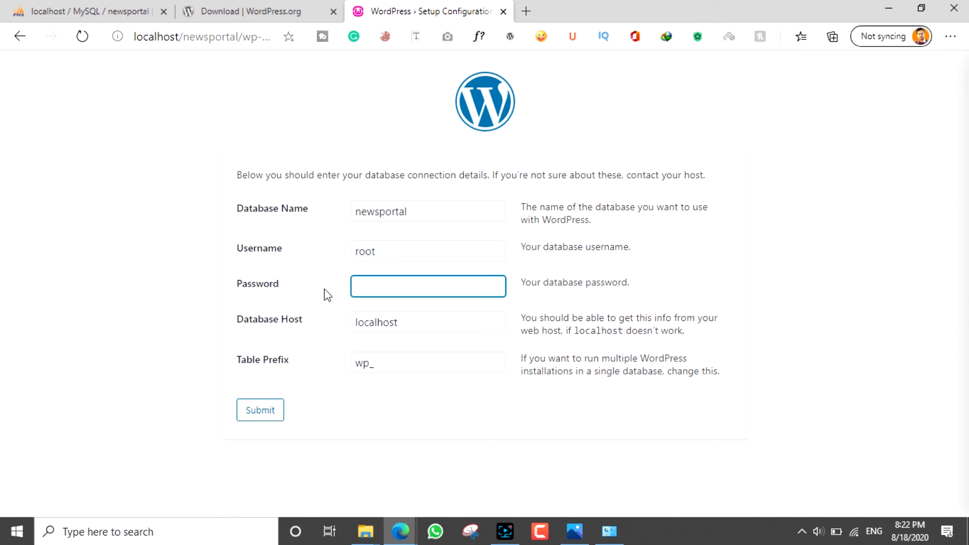
{"action": "left_click", "coordinate": [412, 427]}
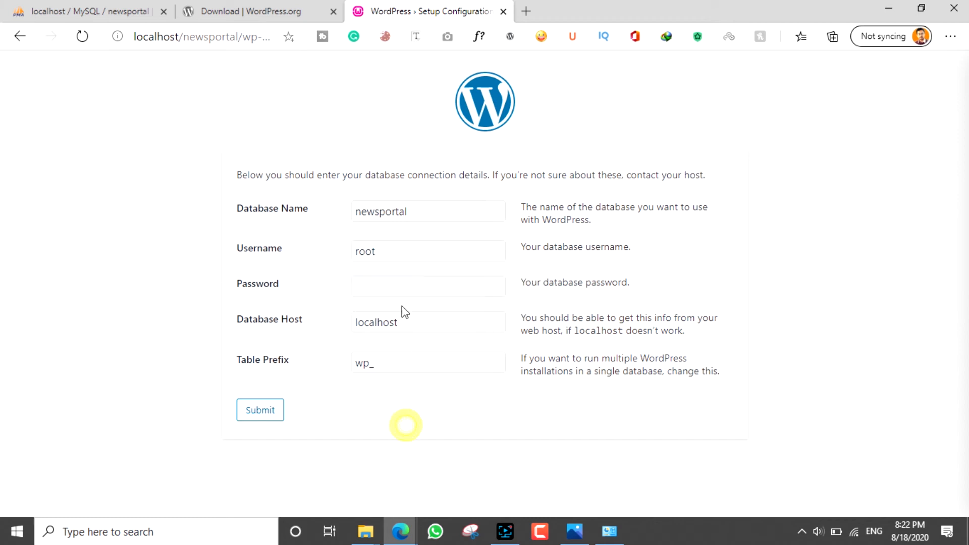
{"action": "left_click", "coordinate": [266, 414]}
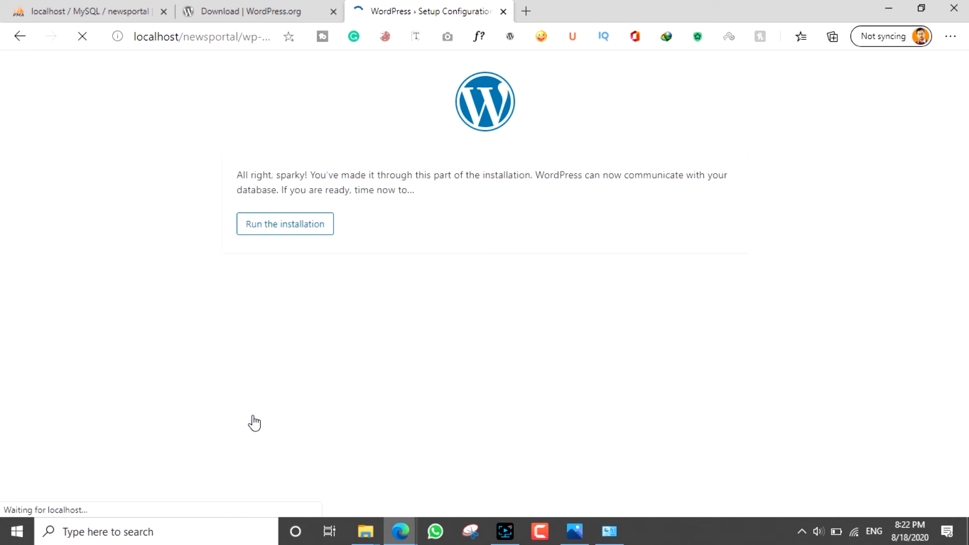
{"action": "left_click", "coordinate": [301, 230]}
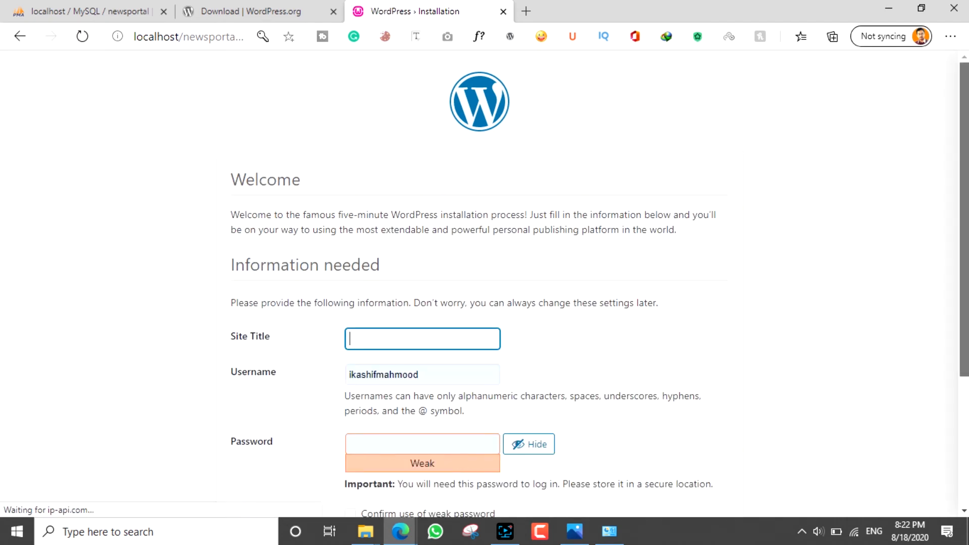
Fill in the site title News Portal and a masked account password, allow the weak password and try to install WordPress.
{"action": "scroll", "coordinate": [623, 269], "scroll_direction": "down", "scroll_amount": 3}
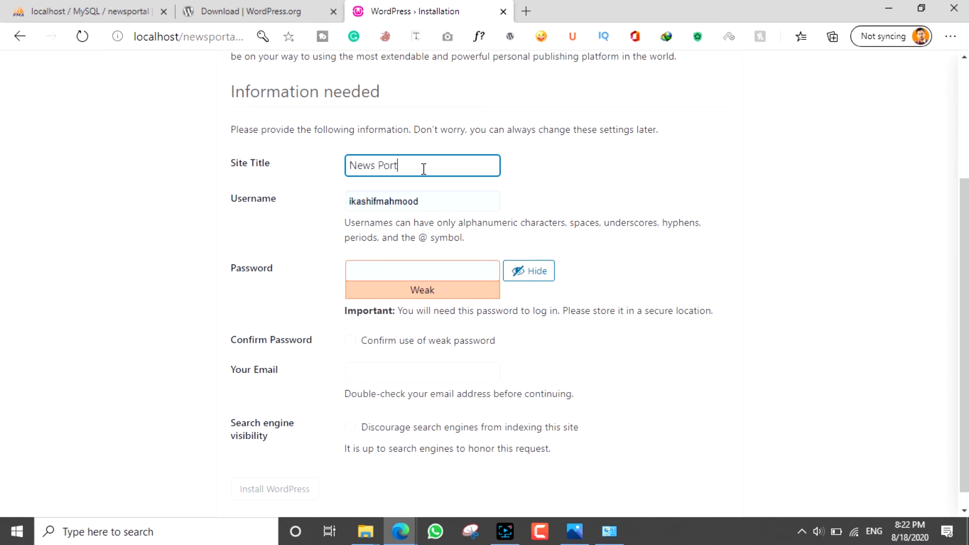
{"action": "left_click", "coordinate": [427, 275]}
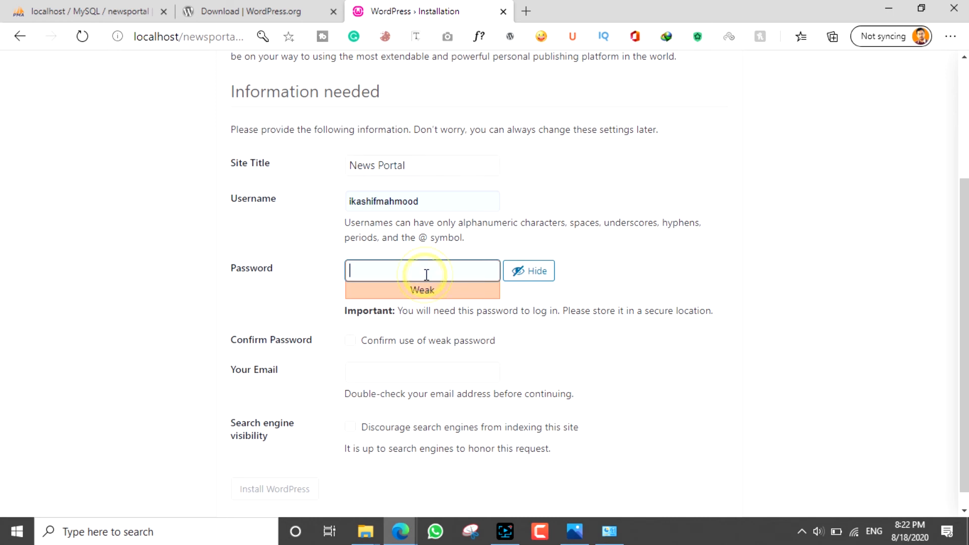
{"action": "type", "text": "#"}
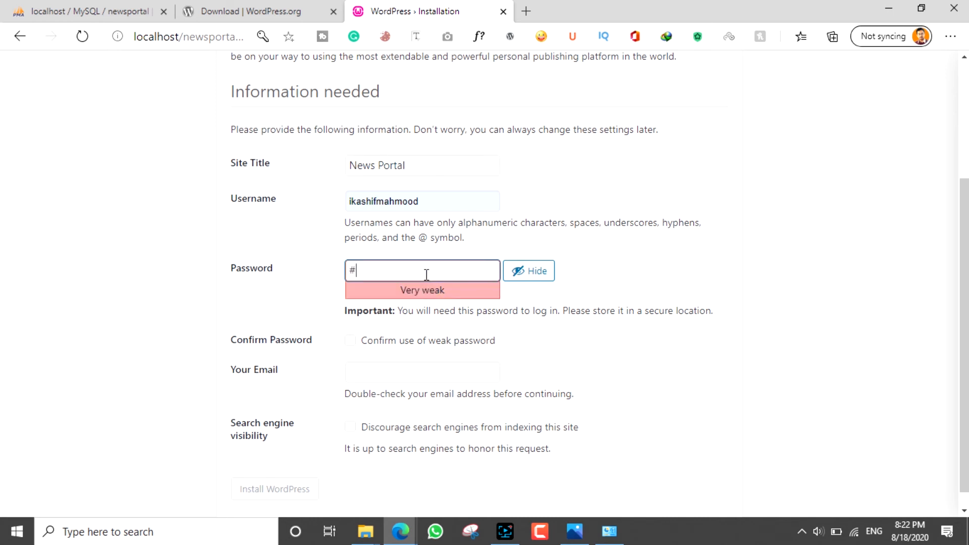
{"action": "left_click", "coordinate": [531, 272]}
{"action": "type", "text": "••"}
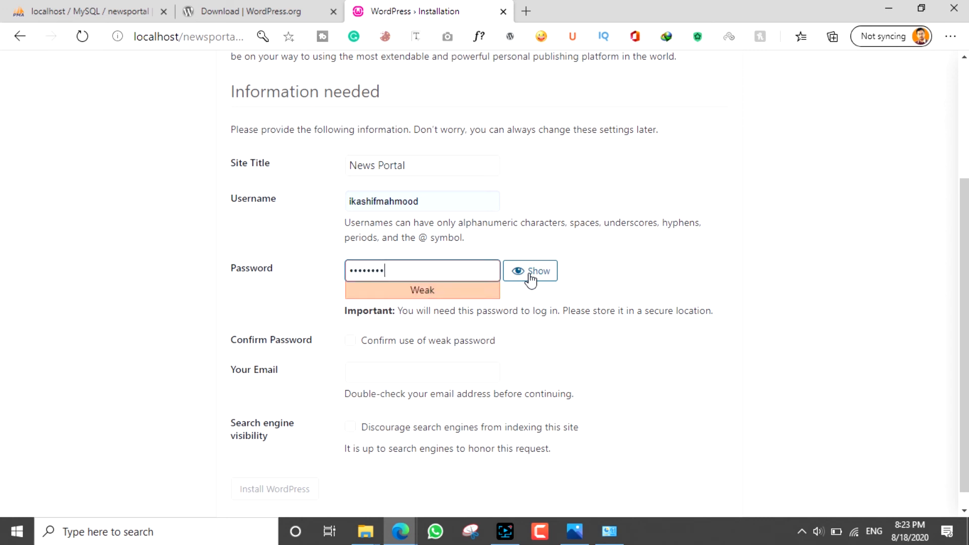
{"action": "left_click", "coordinate": [349, 341]}
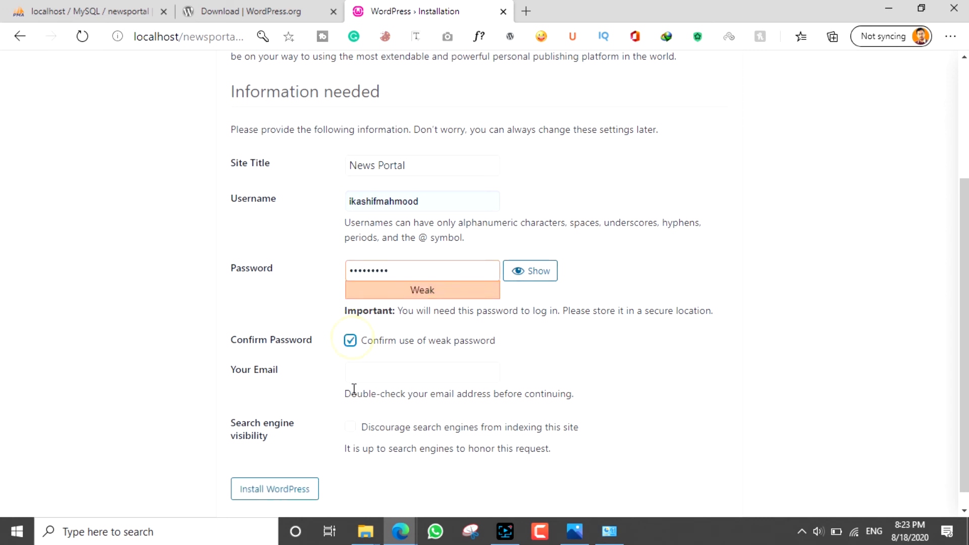
{"action": "left_click", "coordinate": [275, 489]}
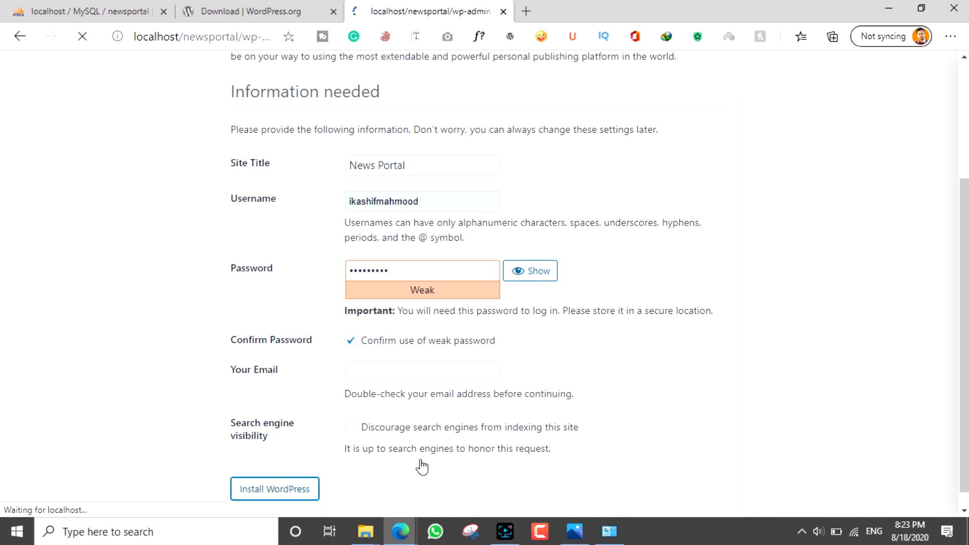
Fill in the administrator's e-mail address, confirm use of the weak password again and install WordPress.
{"action": "scroll", "coordinate": [372, 350], "scroll_direction": "down", "scroll_amount": 2}
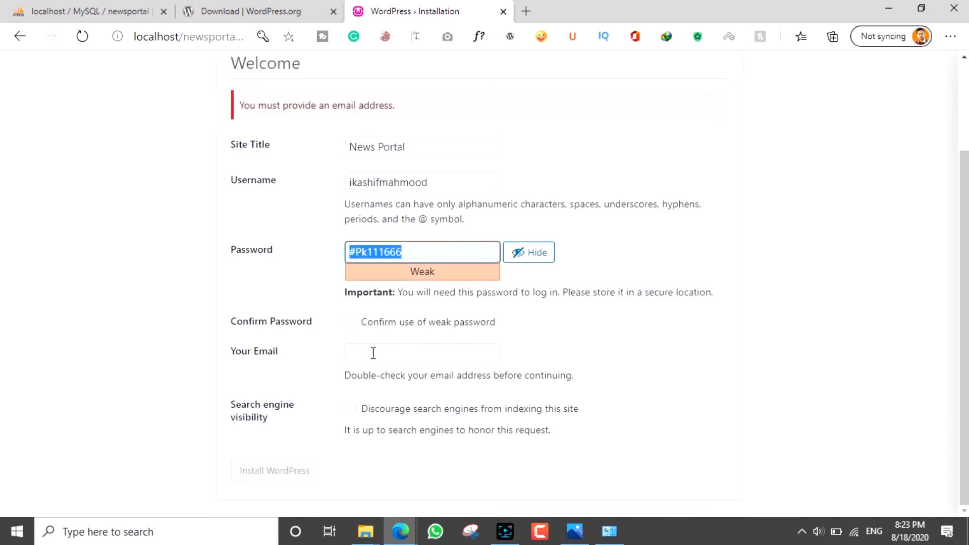
{"action": "left_click", "coordinate": [368, 353]}
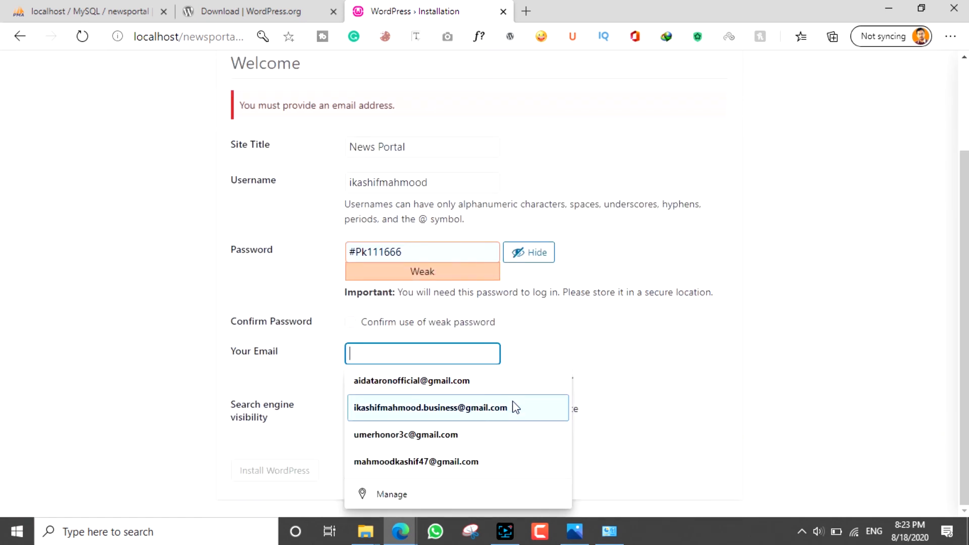
{"action": "left_click", "coordinate": [492, 406]}
{"action": "left_click", "coordinate": [350, 322]}
{"action": "left_click", "coordinate": [305, 475]}
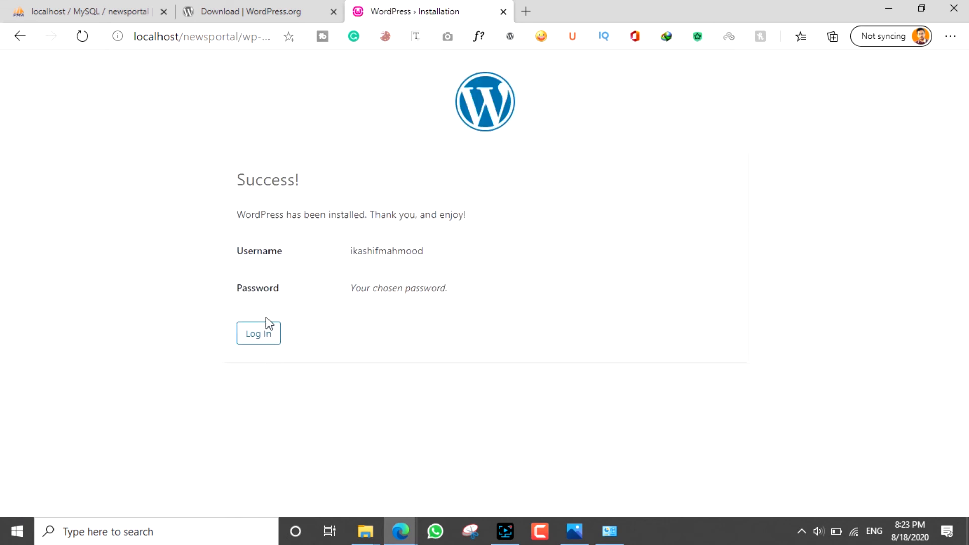
Log in to the News Portal dashboard with the prefilled credentials and Remember Me enabled.
{"action": "left_click", "coordinate": [260, 335]}
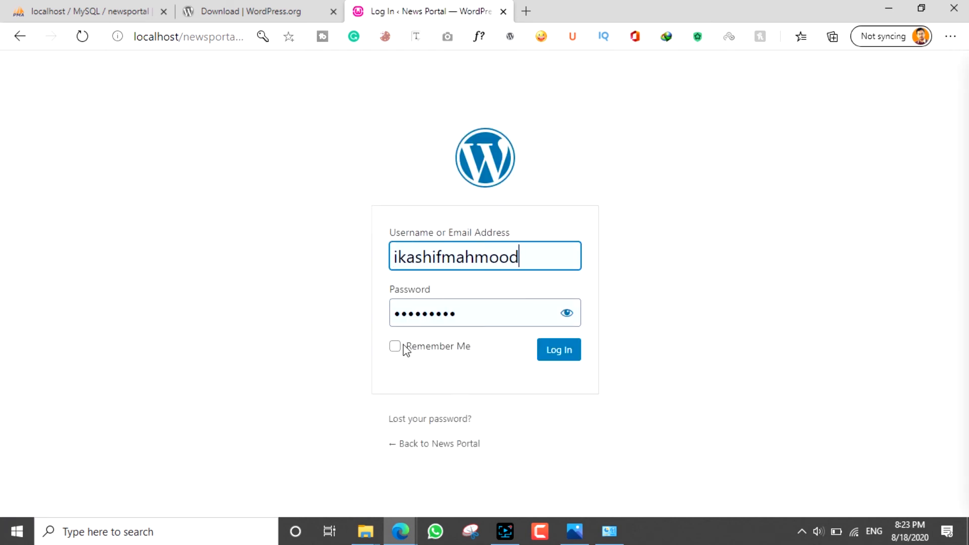
{"action": "left_click", "coordinate": [395, 346]}
{"action": "left_click", "coordinate": [564, 353]}
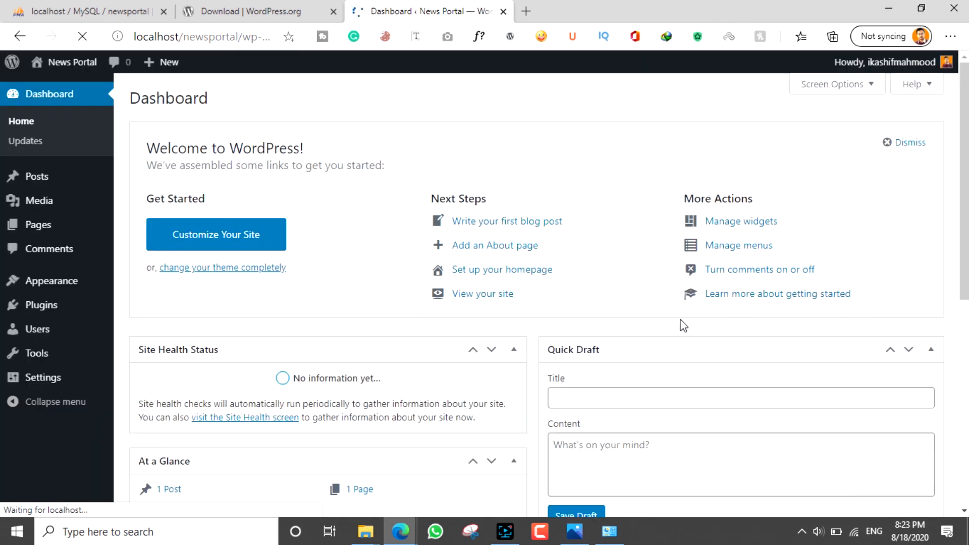
{"action": "scroll", "coordinate": [682, 325], "scroll_direction": "down", "scroll_amount": 5}
{"action": "scroll", "coordinate": [536, 295], "scroll_direction": "up", "scroll_amount": 6}
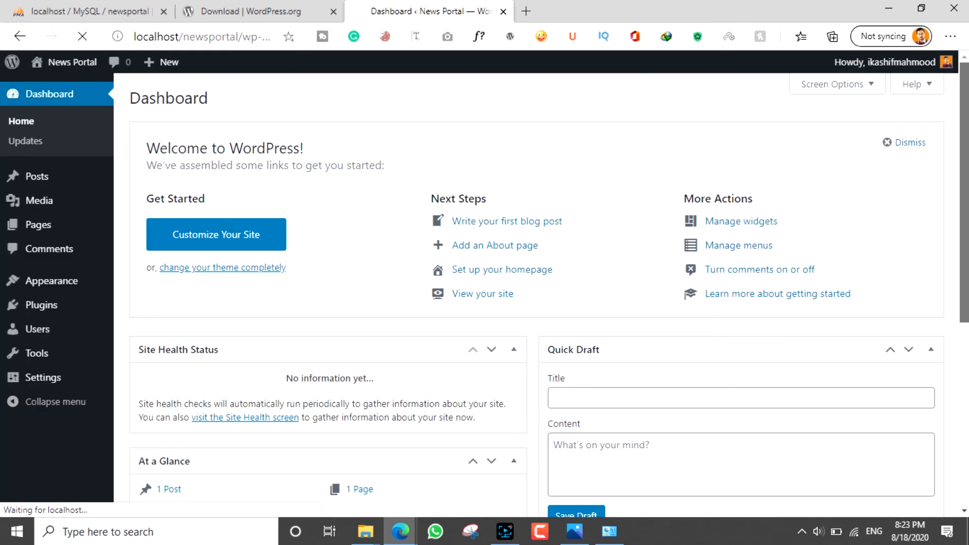
{"action": "scroll", "coordinate": [613, 151], "scroll_direction": "down", "scroll_amount": 5}
{"action": "scroll", "coordinate": [612, 151], "scroll_direction": "up", "scroll_amount": 5}
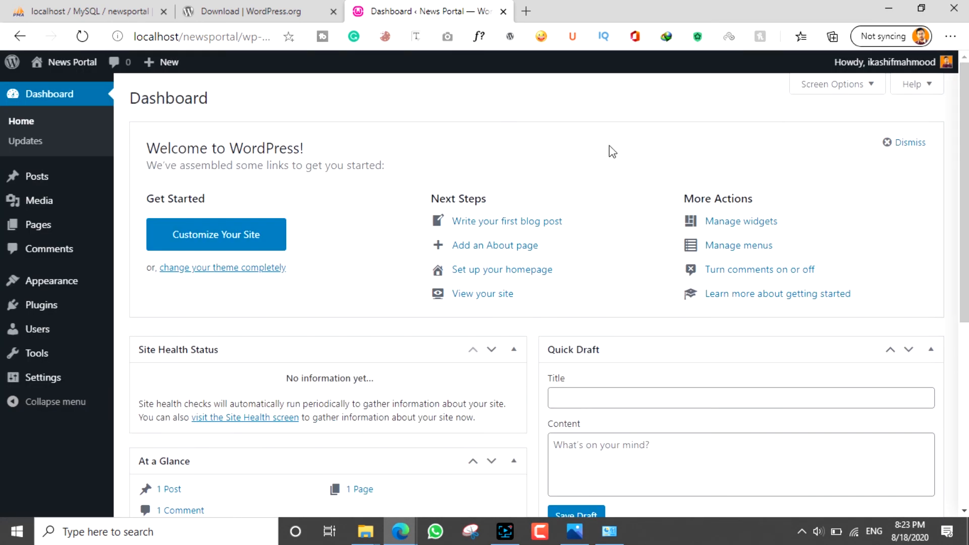